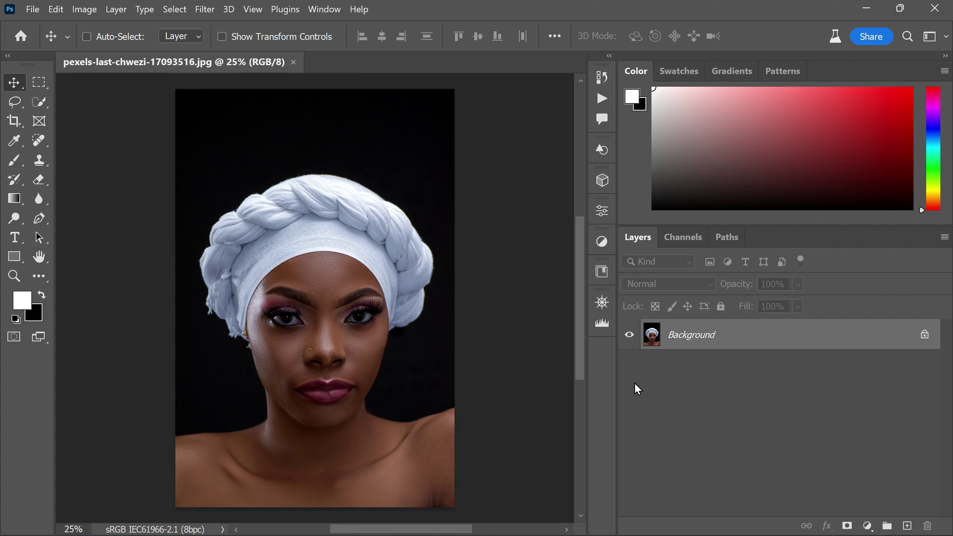
Duplicate the Background layer to create a Background copy
right_click(727, 341)
left_click(776, 364)
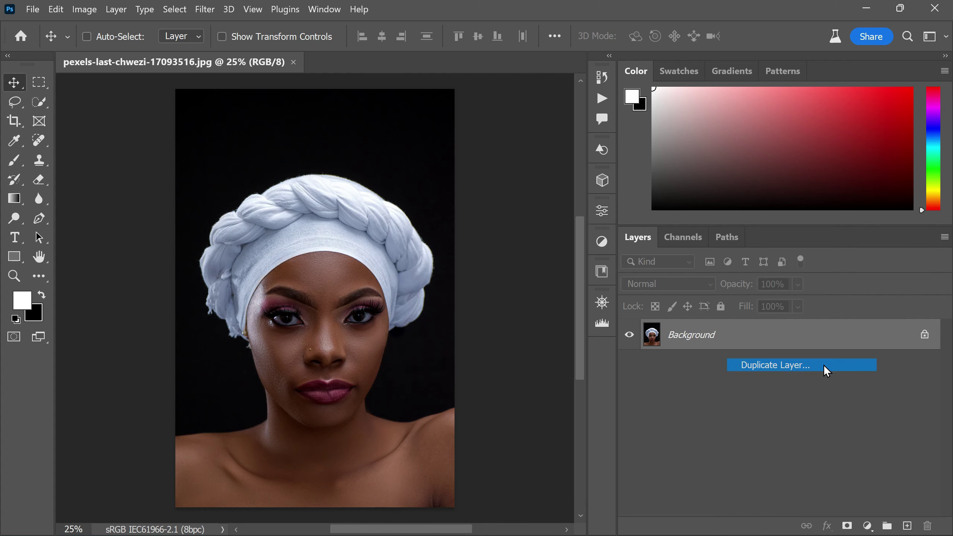
left_click(552, 277)
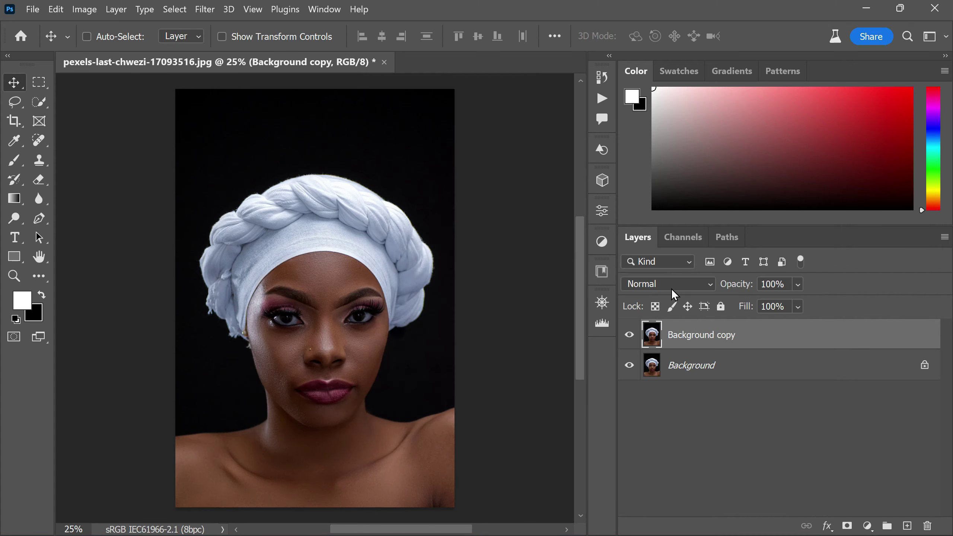
Try the Screen blend mode on the copy, then revert it to Normal
left_click(695, 287)
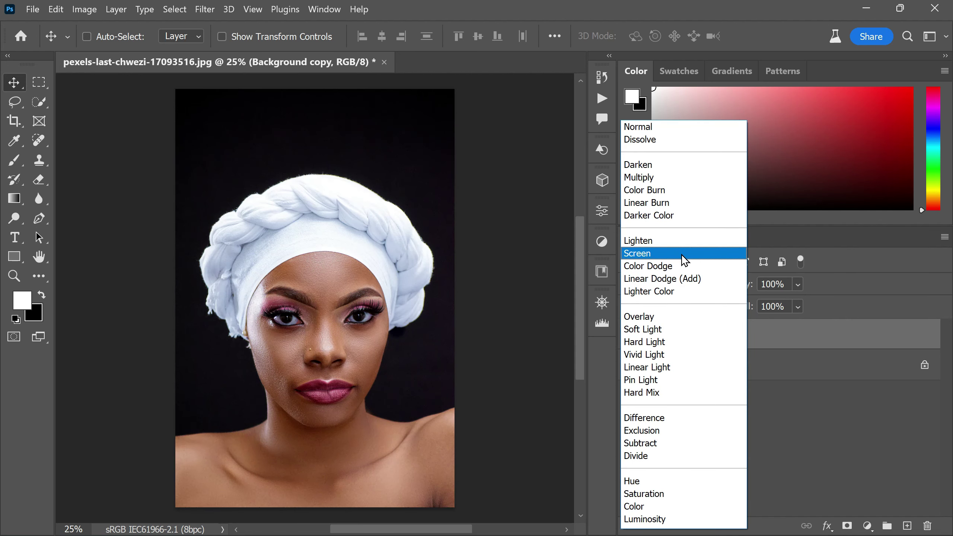
left_click(683, 254)
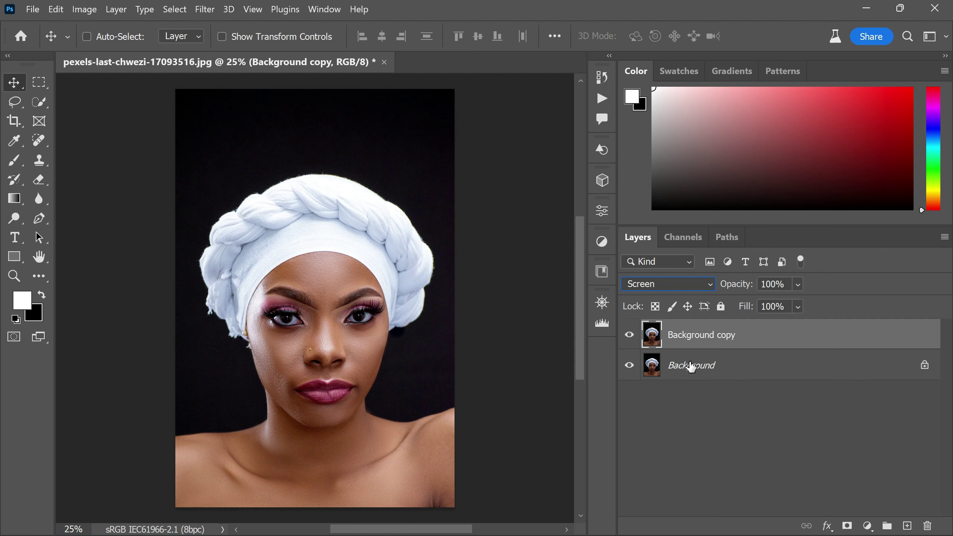
left_click(693, 406)
left_click(668, 285)
left_click(666, 128)
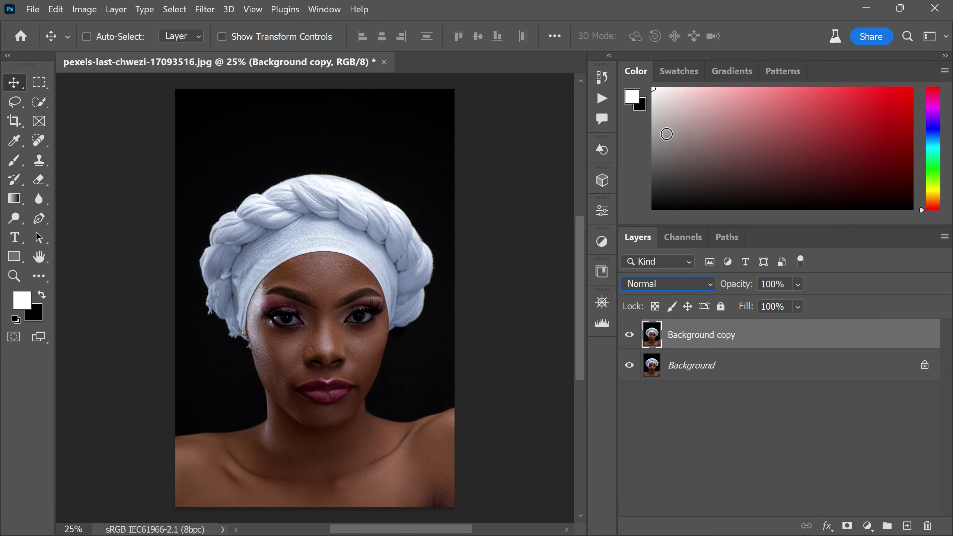
Convert the Background copy layer into a smart object
right_click(747, 343)
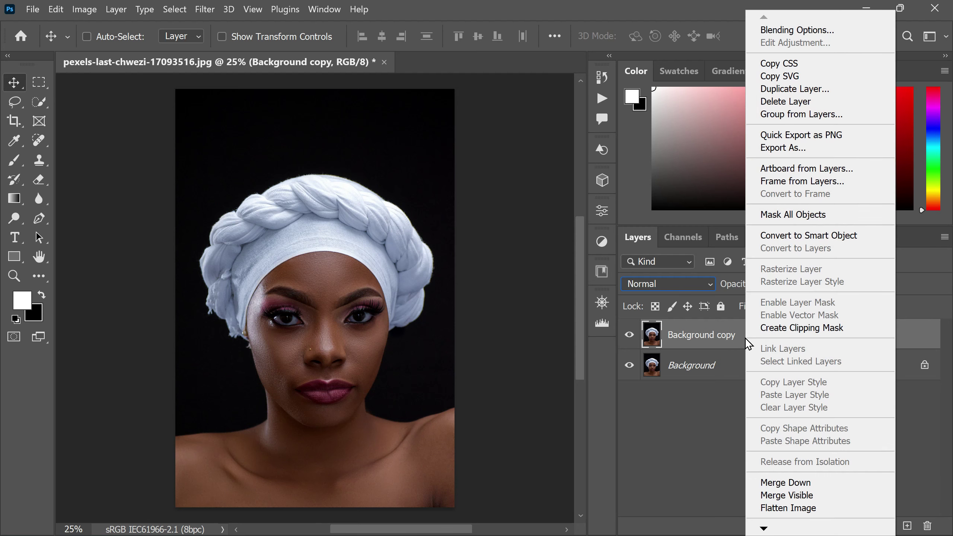
left_click(864, 240)
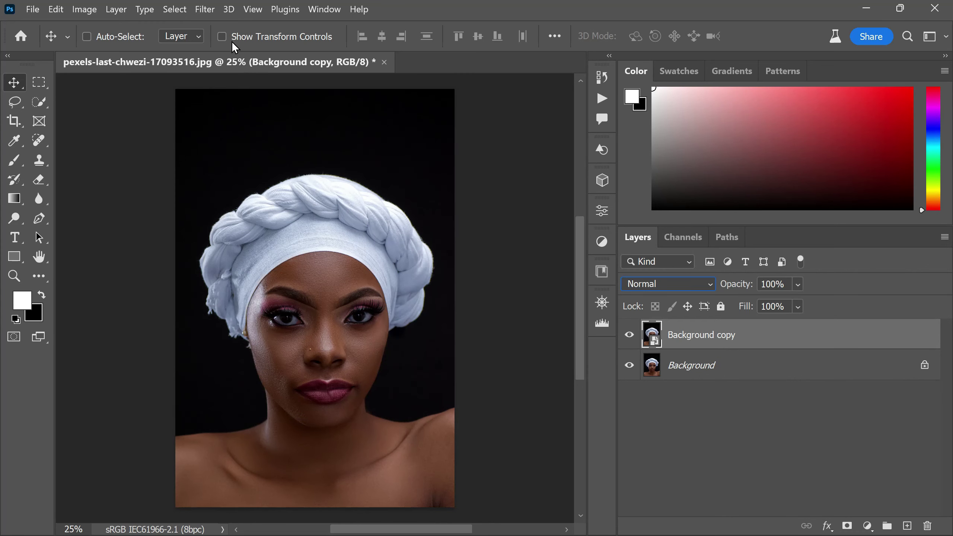
left_click(205, 9)
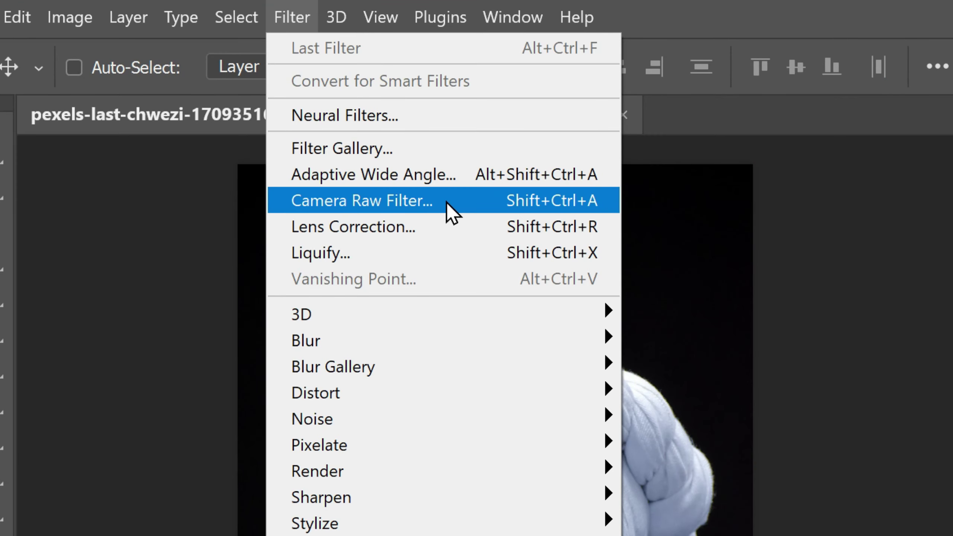
Launch Camera Raw Filter on the Background copy smart object
left_click(447, 201)
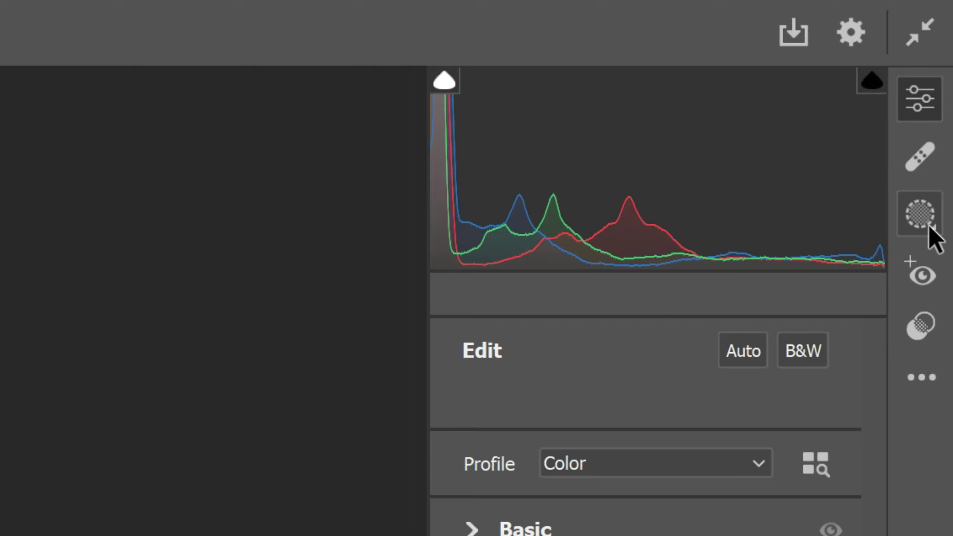
Create a Person 1 mask limited to Facial Skin and Body Skin
left_click(930, 225)
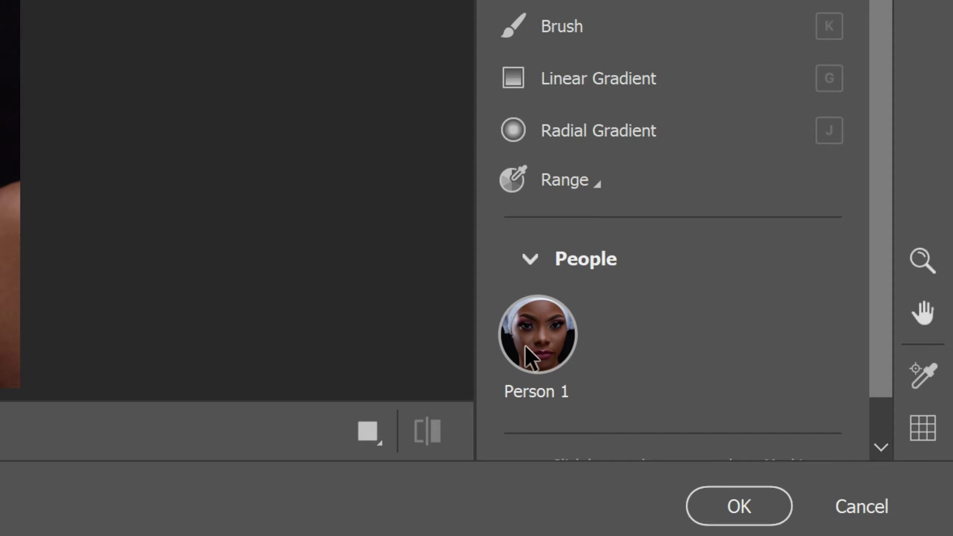
left_click(550, 343)
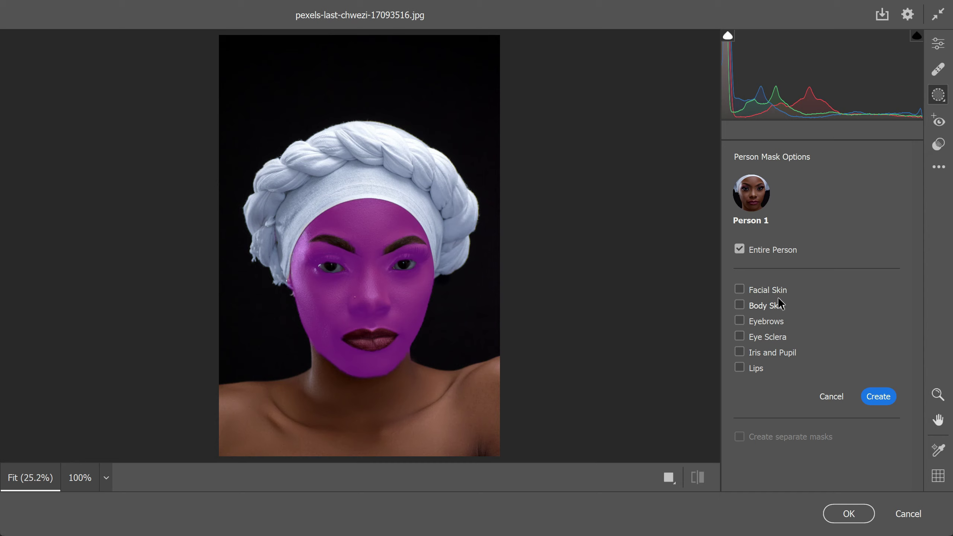
left_click(740, 290)
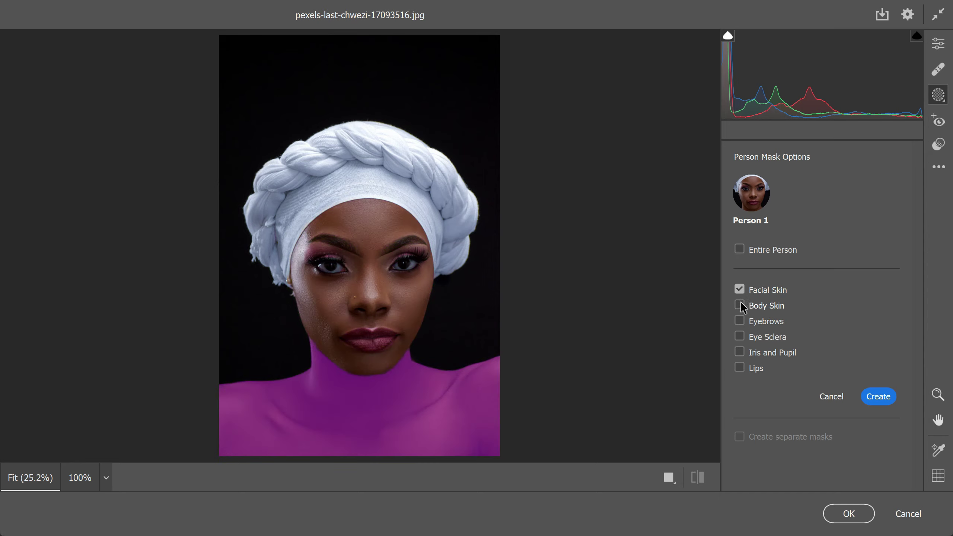
left_click(878, 397)
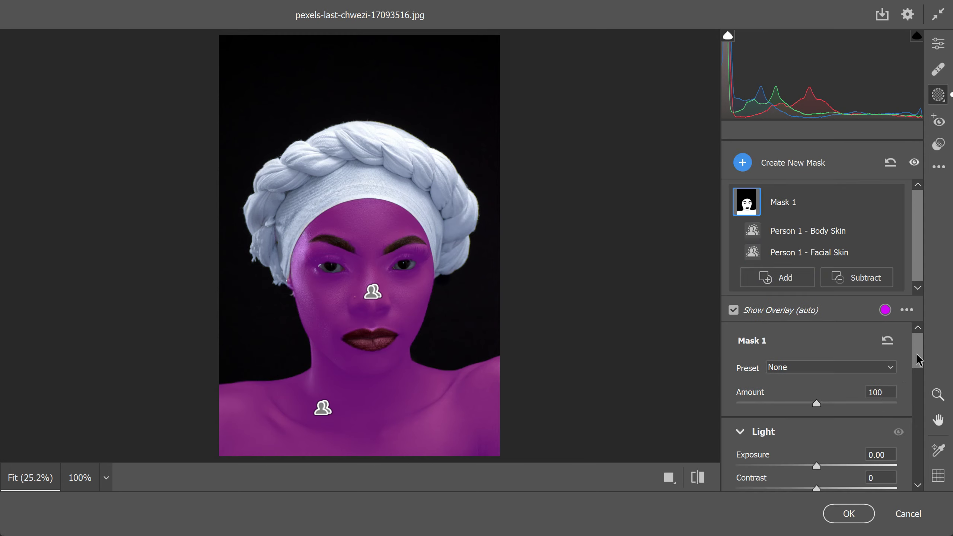
left_click_drag(918, 360, 928, 469)
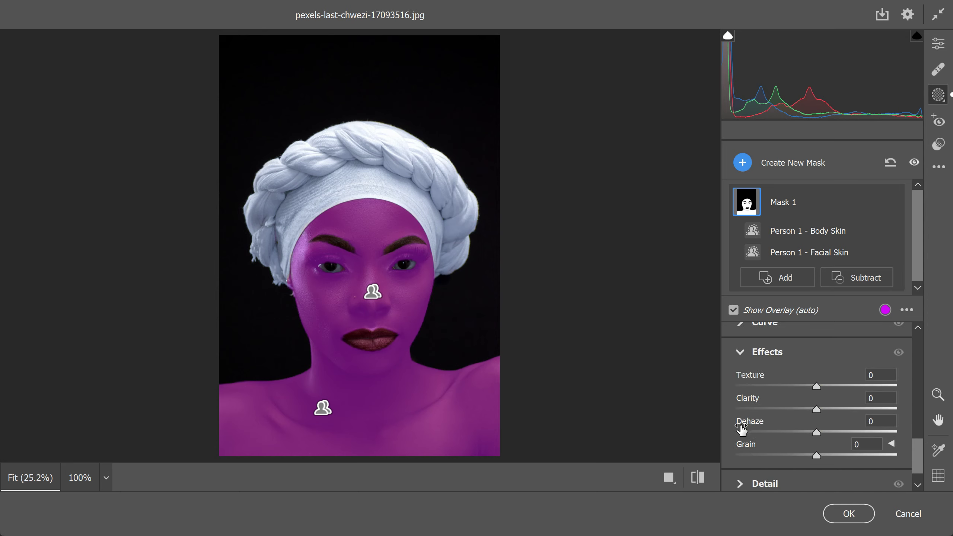
Give the skin mask Texture -20, Clarity -50 and Dehaze -25
left_click_drag(817, 432, 796, 440)
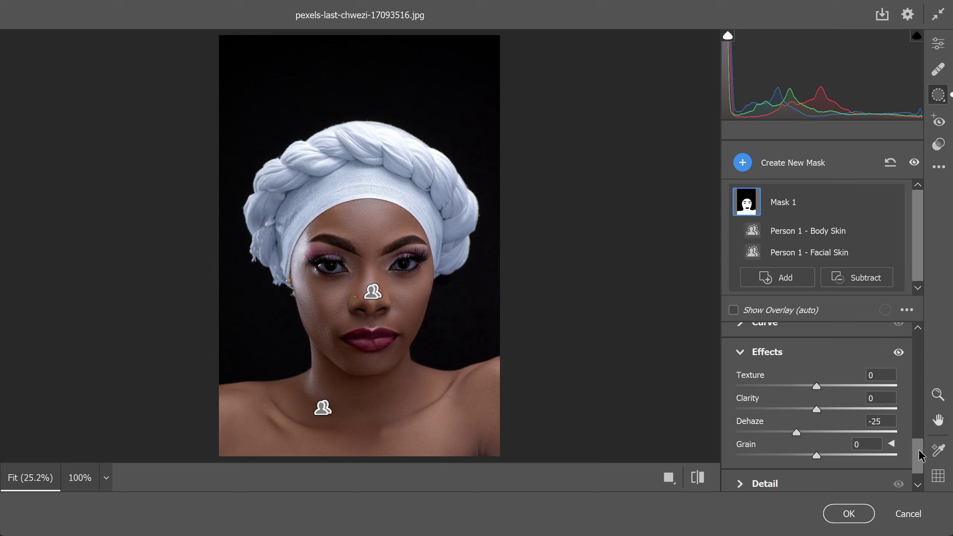
left_click_drag(921, 455, 909, 373)
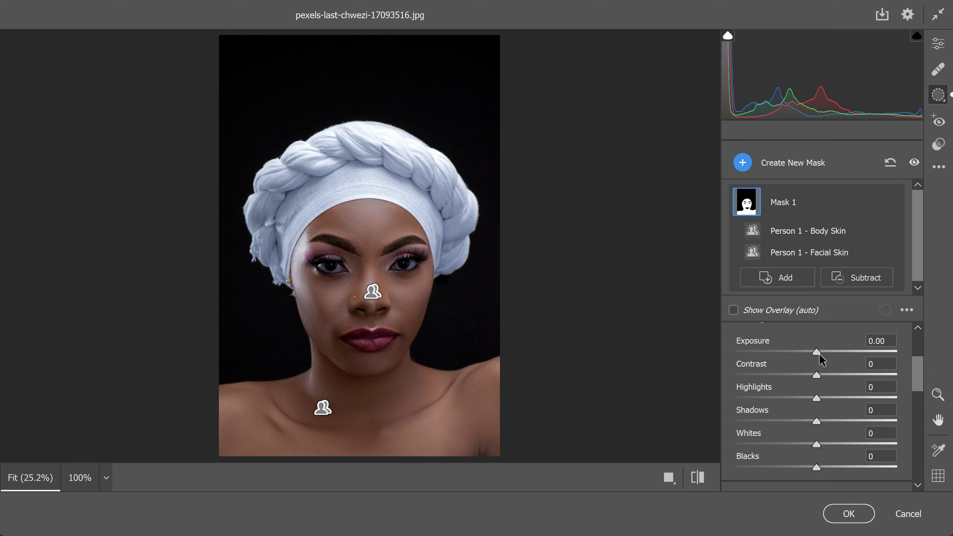
left_click_drag(820, 359, 831, 359)
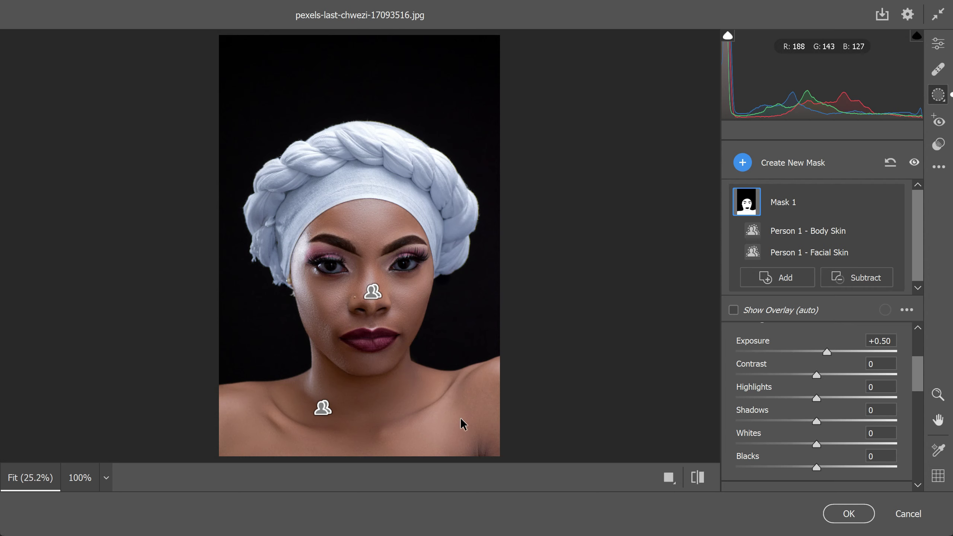
left_click_drag(917, 376, 918, 405)
left_click_drag(816, 405, 833, 405)
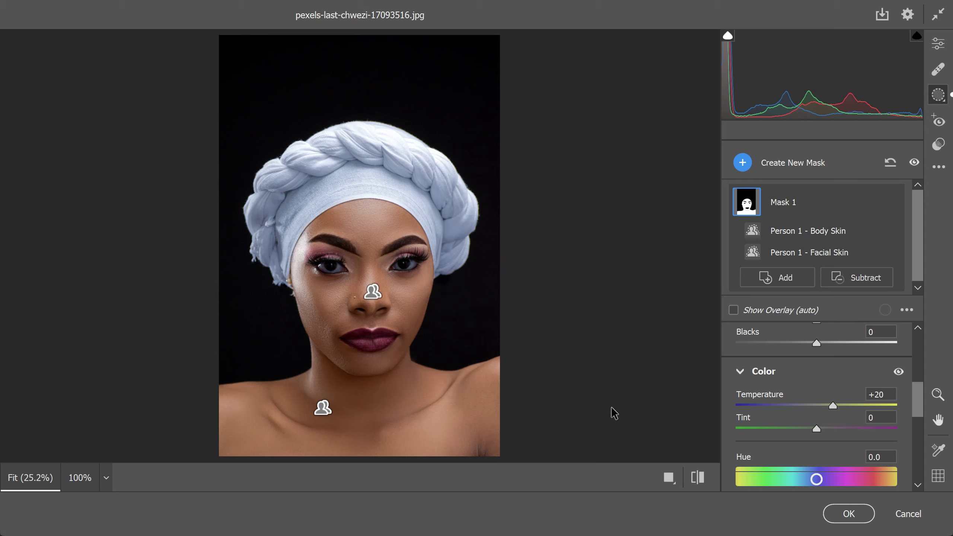
left_click_drag(918, 401, 911, 459)
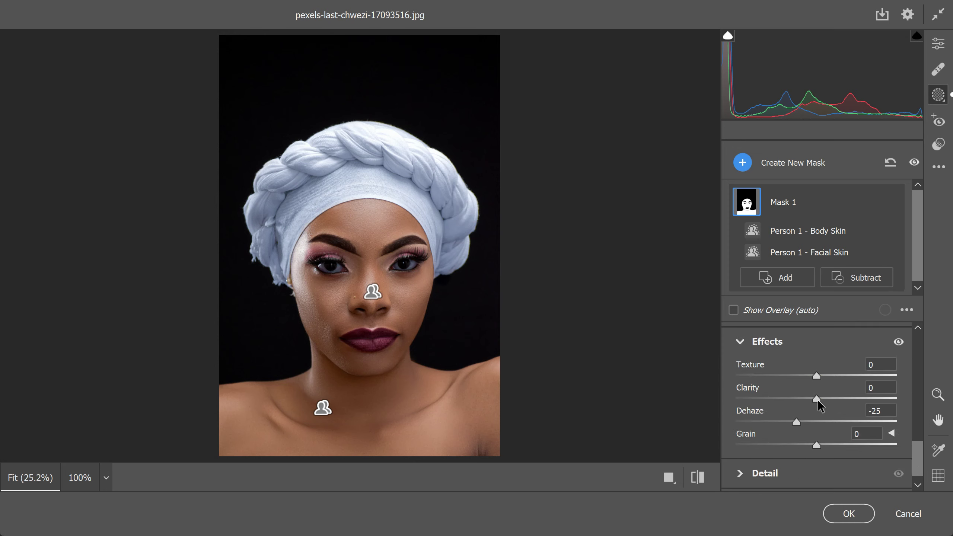
left_click_drag(818, 400, 778, 400)
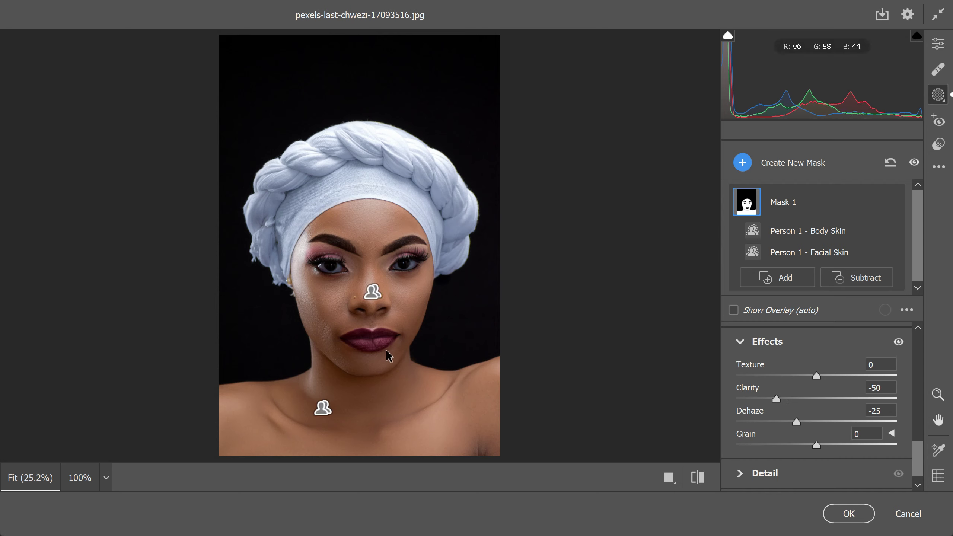
scroll(383, 347, "up", 3)
scroll(383, 359, "up", 1)
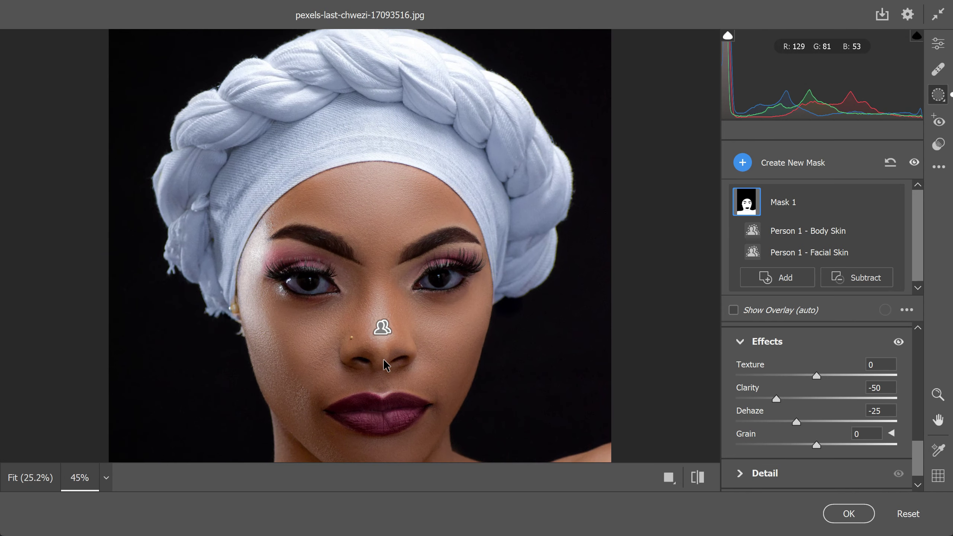
scroll(388, 267, "down", 2)
scroll(390, 272, "up", 1)
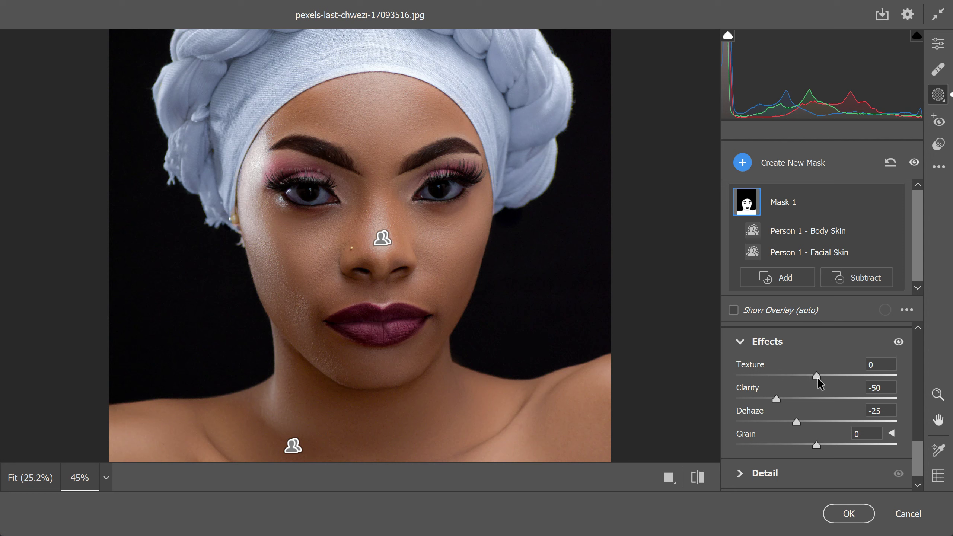
left_click_drag(816, 378, 800, 379)
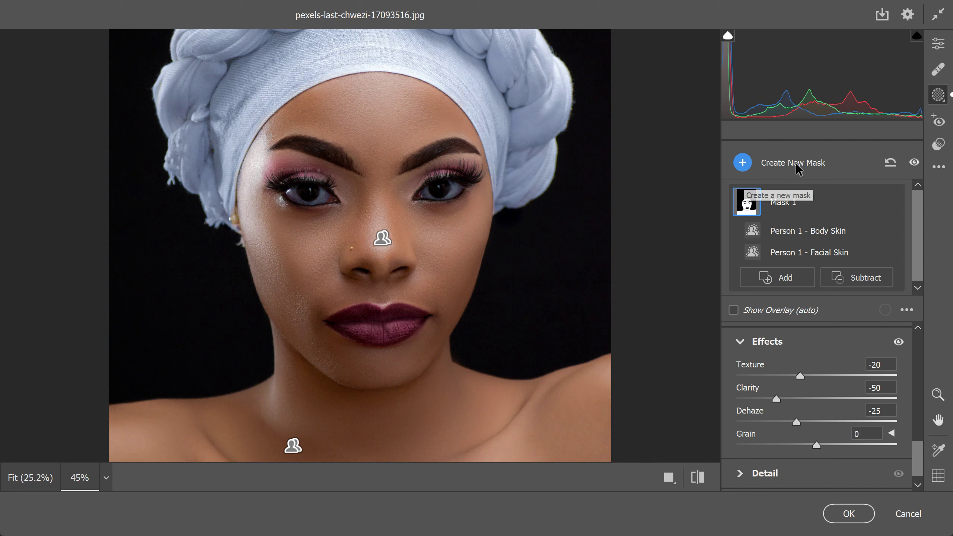
Add an Eye Sclera person mask with Dehaze -50 and Exposure +0.30
left_click(816, 165)
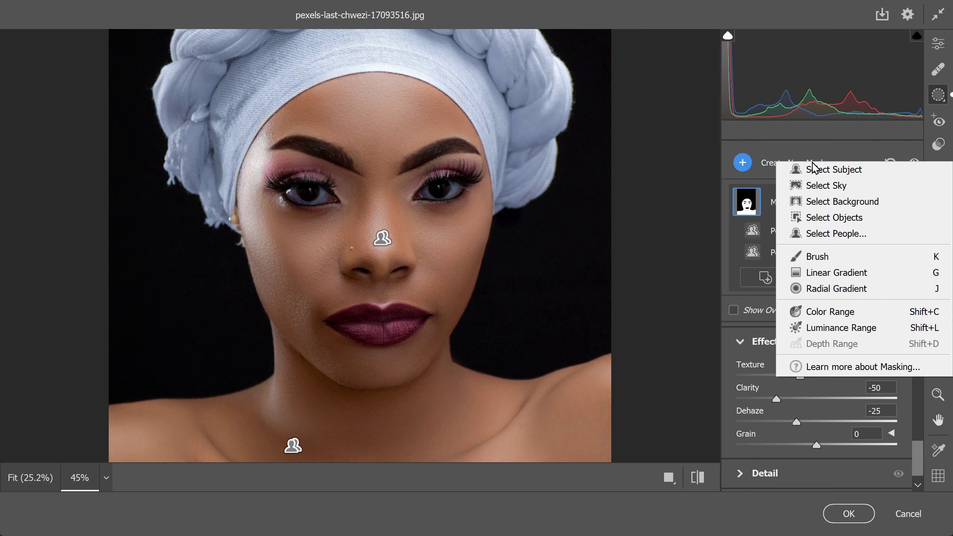
left_click(878, 235)
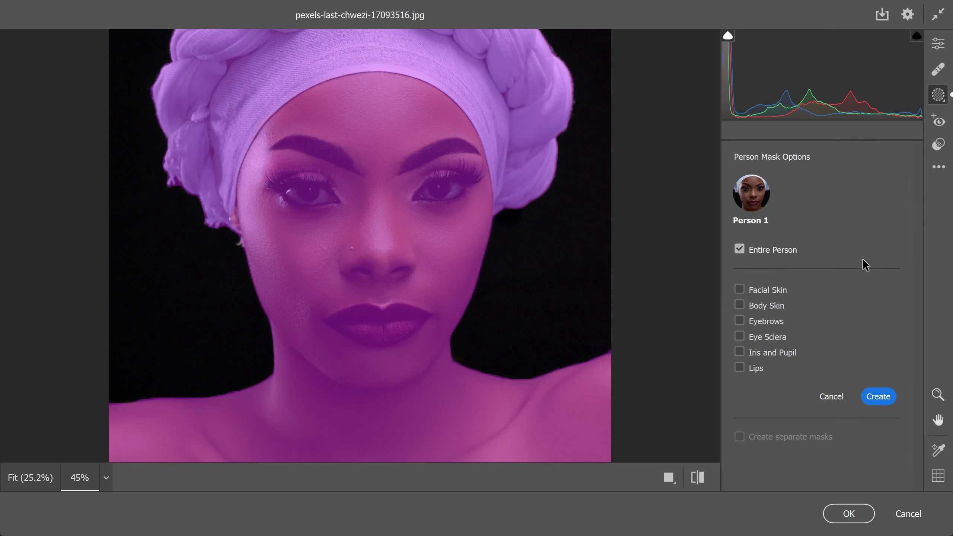
left_click(741, 337)
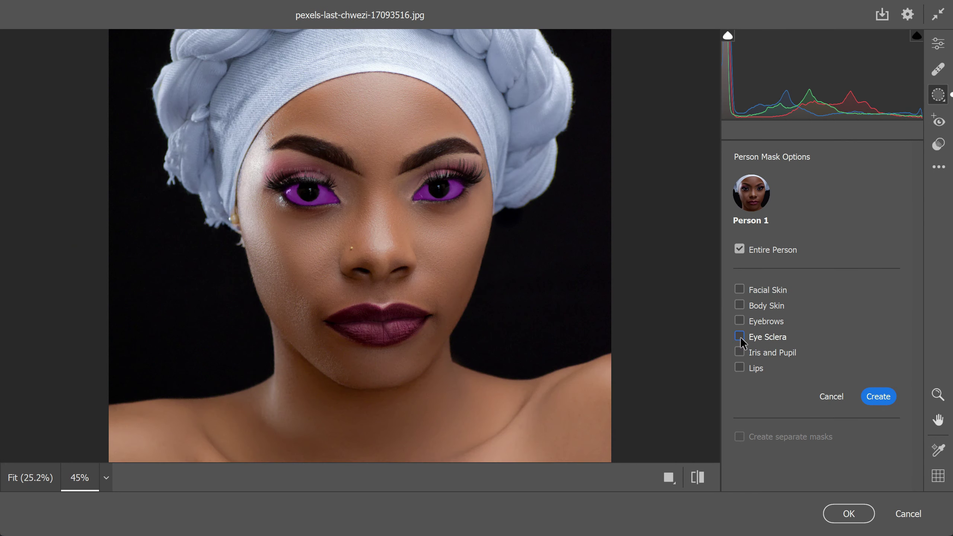
left_click(880, 397)
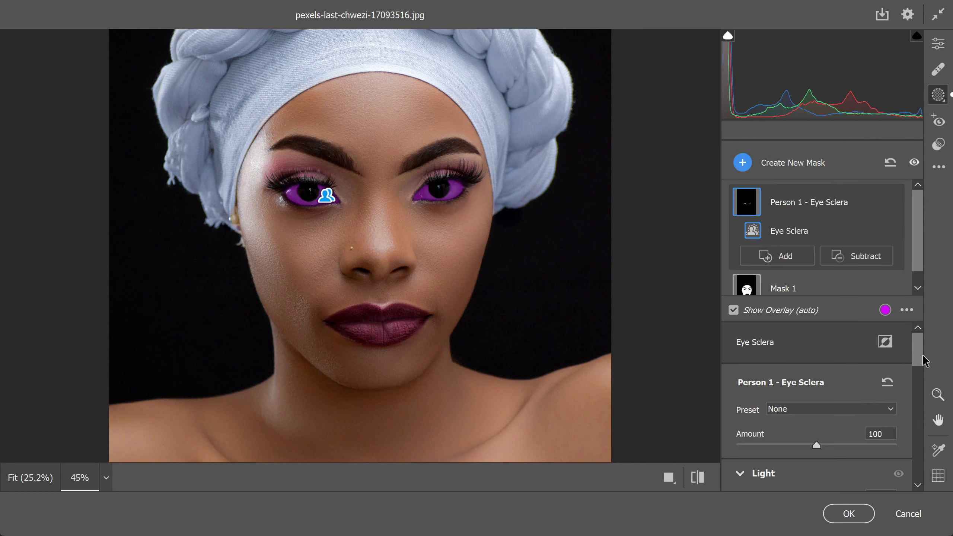
left_click_drag(922, 354, 922, 463)
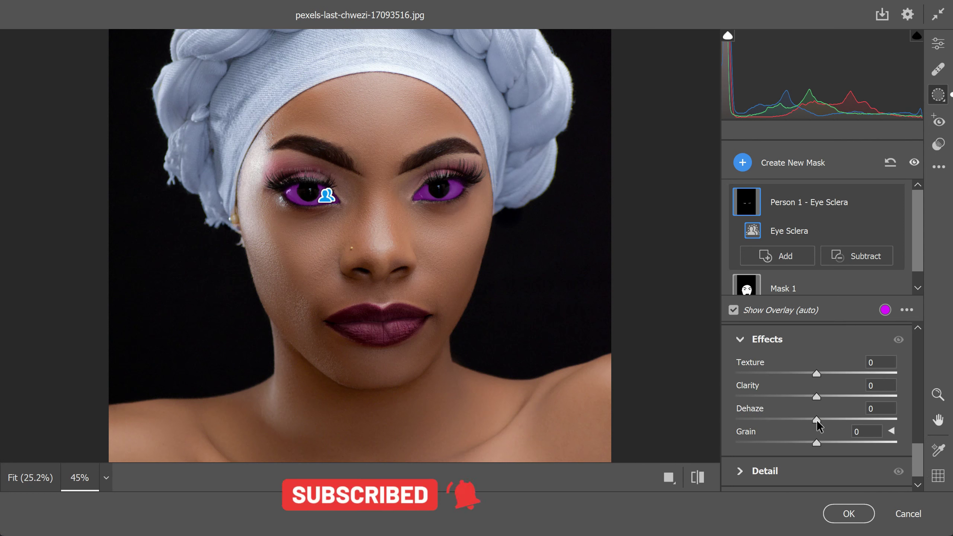
left_click_drag(816, 422, 776, 424)
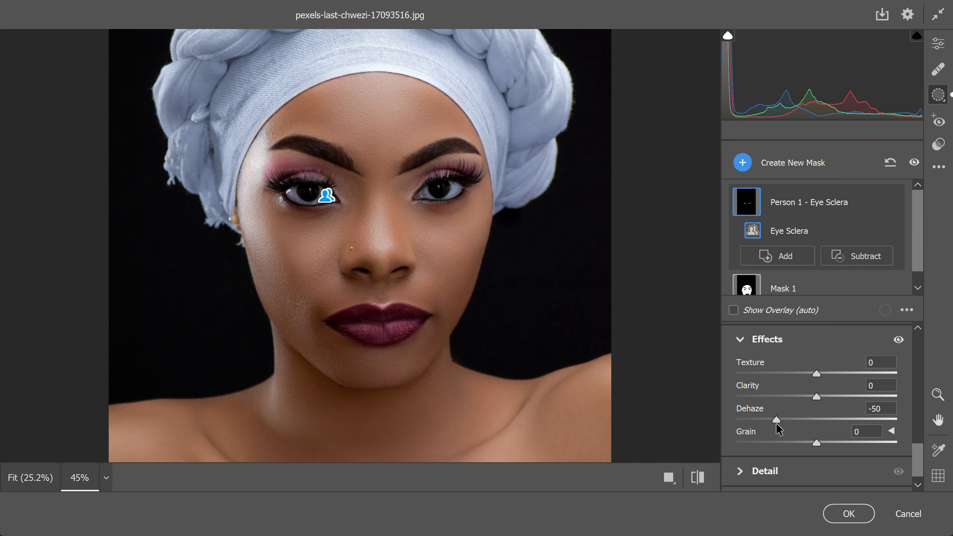
left_click_drag(915, 453, 912, 363)
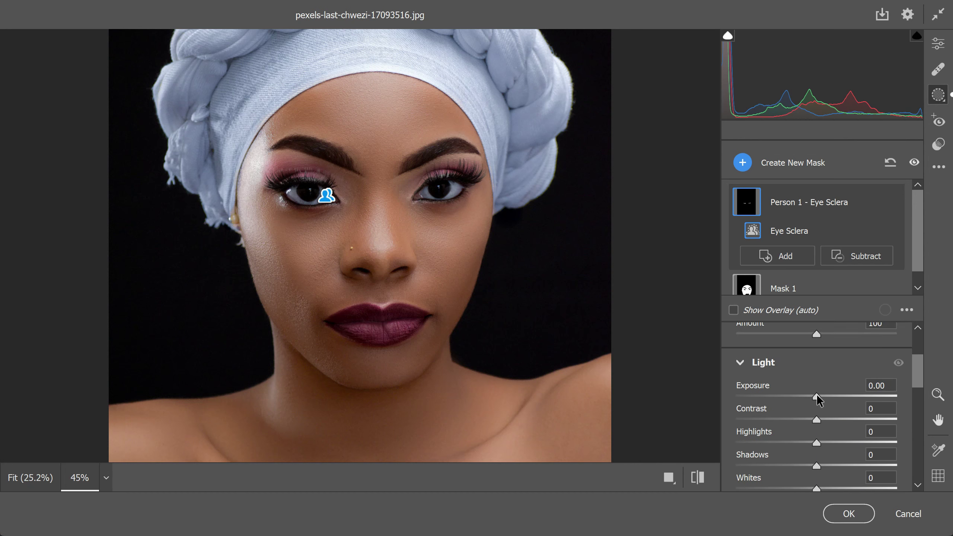
left_click_drag(816, 395, 822, 396)
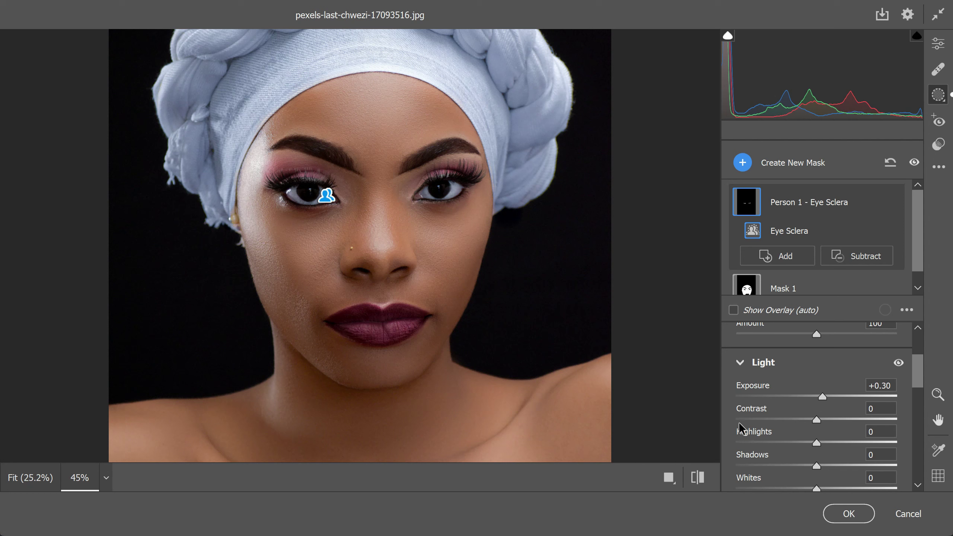
Add an Eyebrows person mask and set its Dehaze to -30
left_click(697, 477)
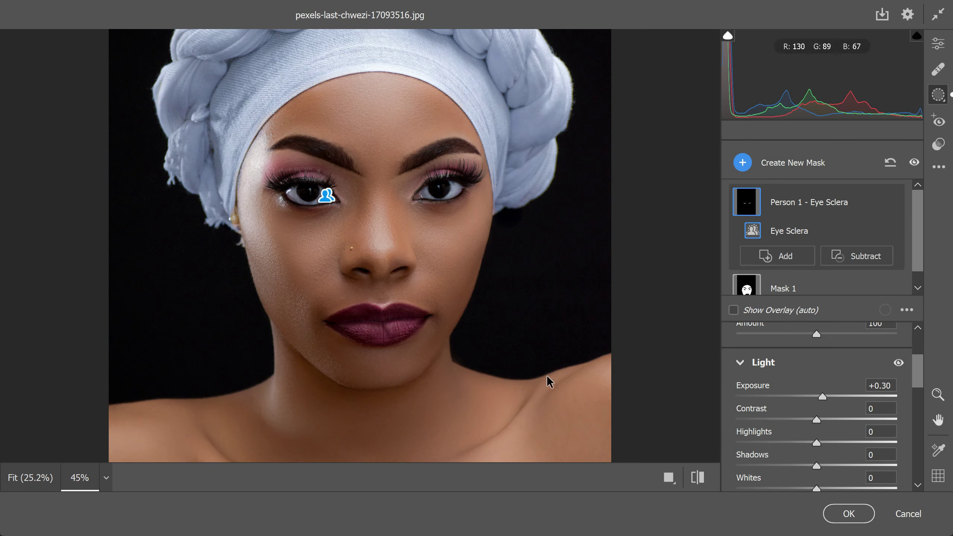
scroll(547, 375, "down", 2)
scroll(500, 341, "down", 2)
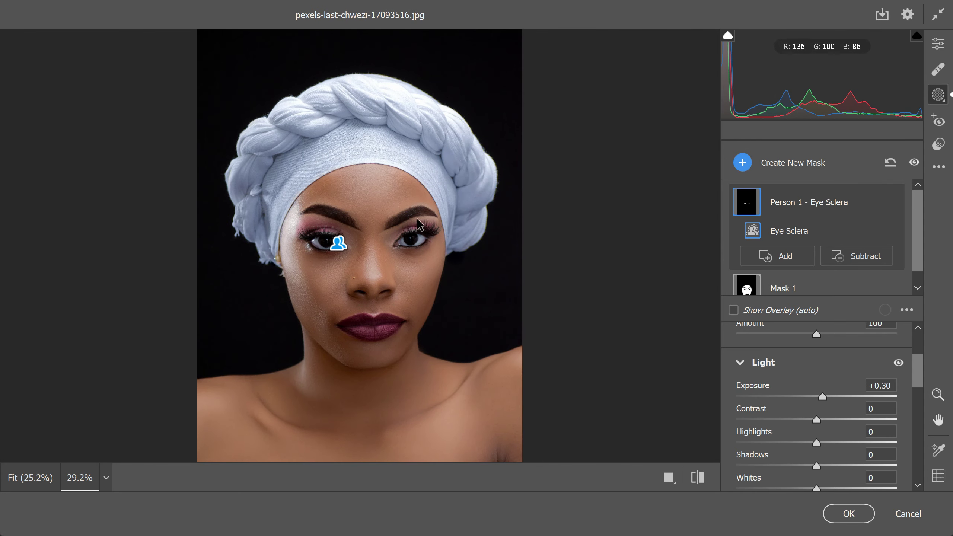
left_click(790, 166)
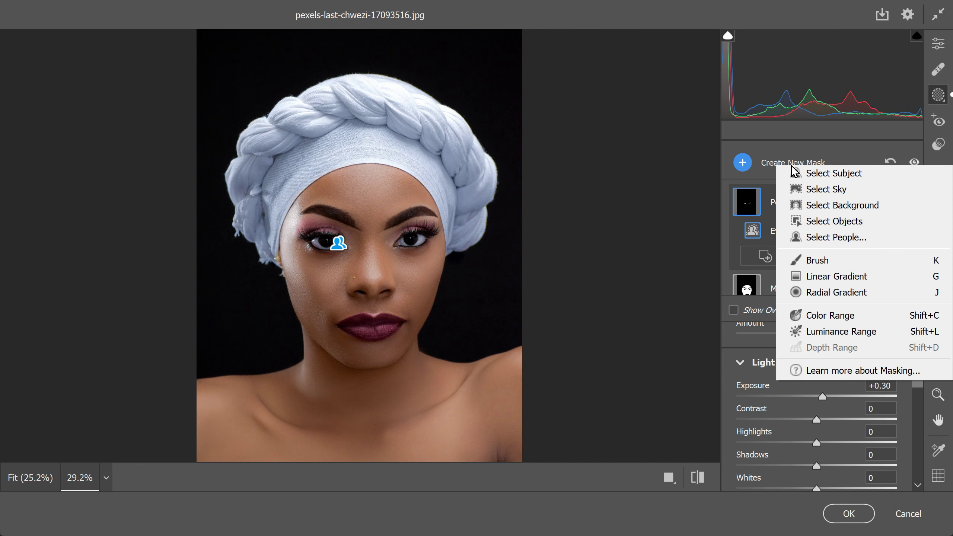
left_click(873, 236)
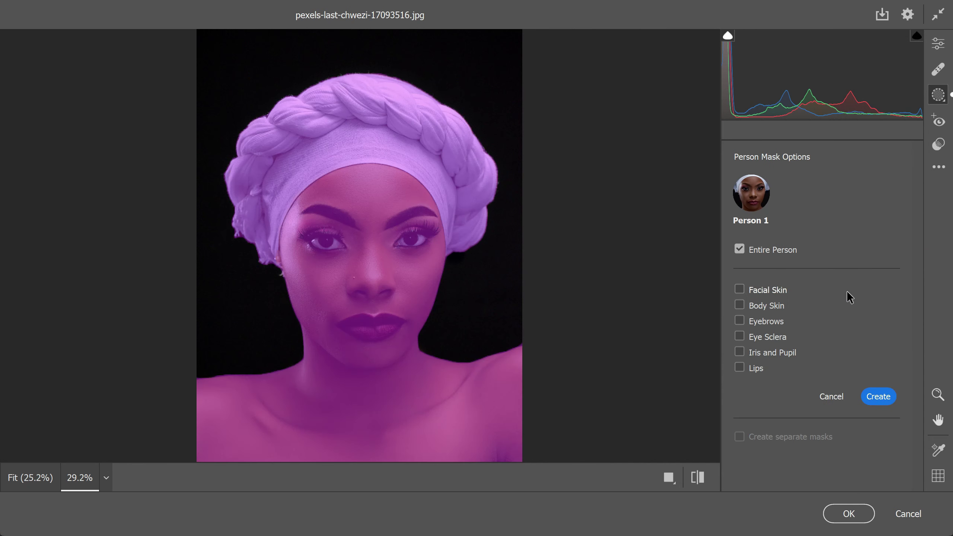
left_click(770, 321)
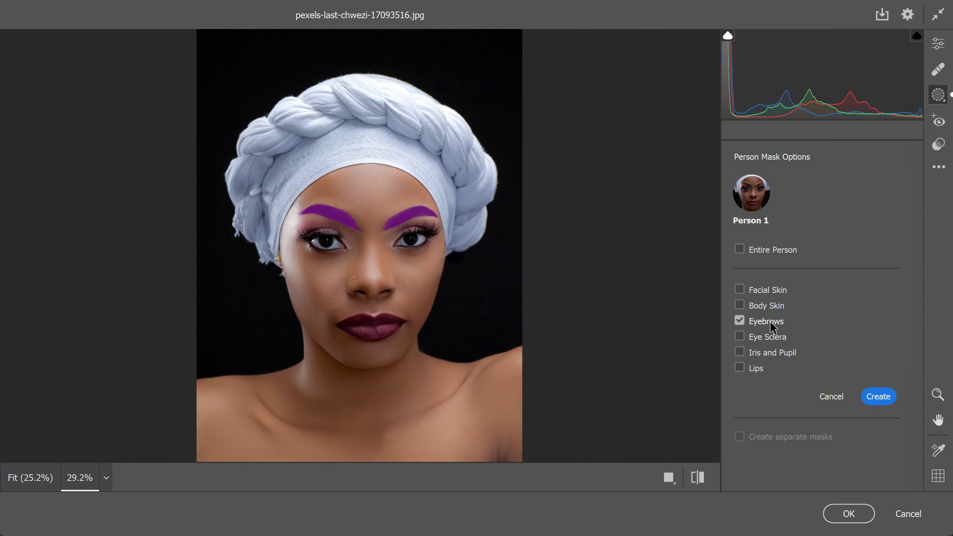
left_click(888, 400)
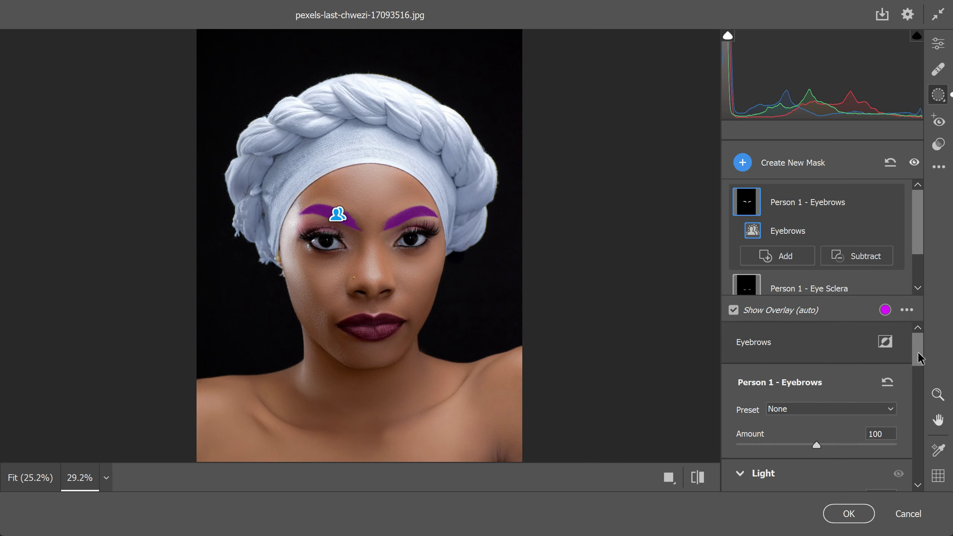
left_click_drag(919, 354, 922, 431)
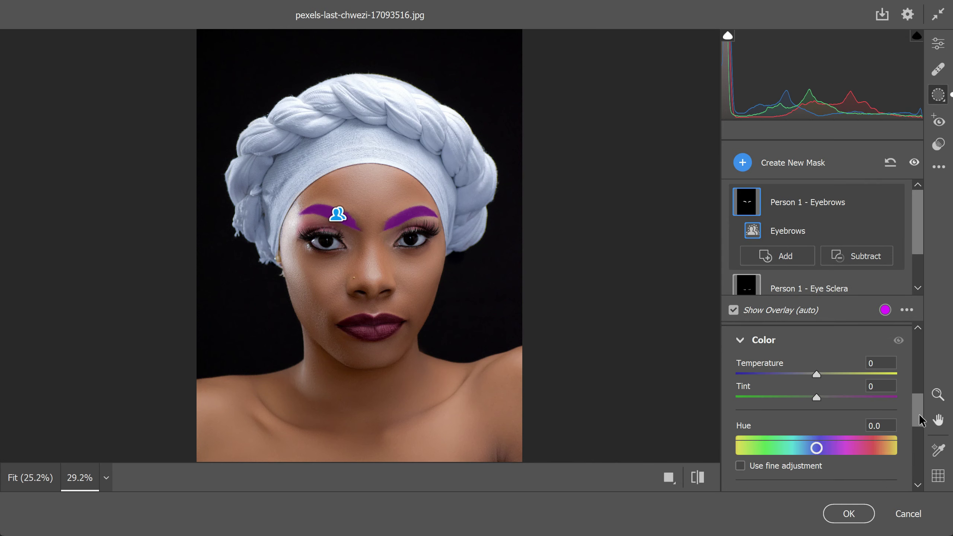
left_click_drag(922, 436, 921, 469)
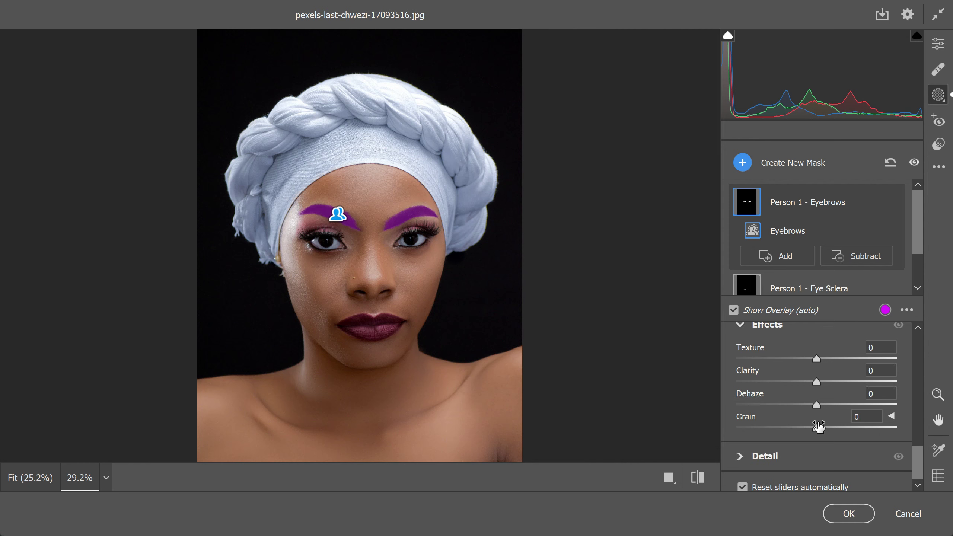
left_click_drag(817, 404, 791, 410)
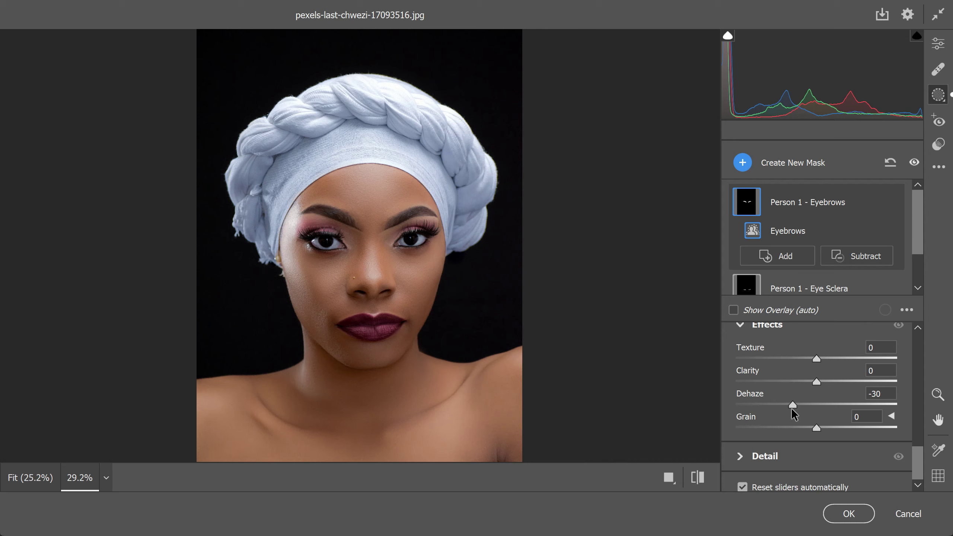
left_click_drag(791, 408, 792, 408)
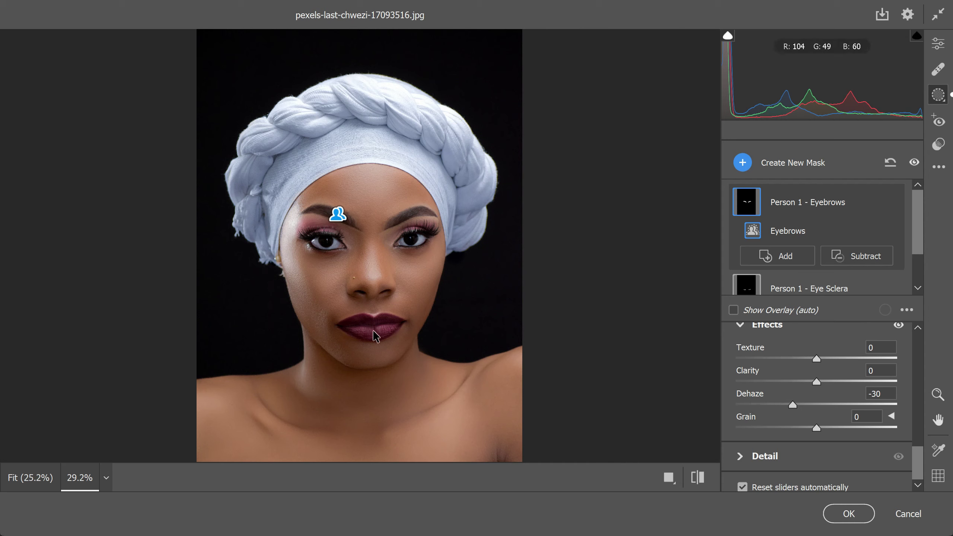
left_click(816, 163)
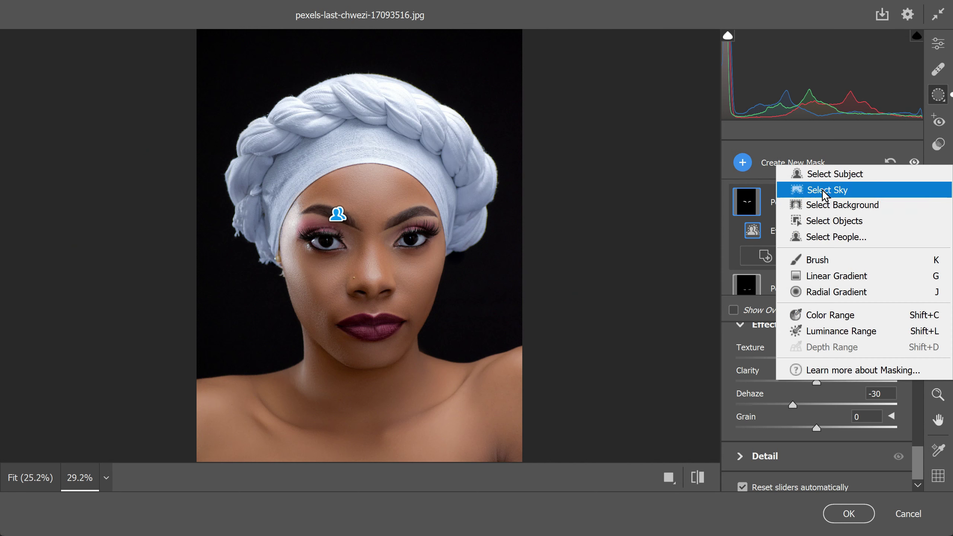
Add a Lips person mask with Texture -100, Clarity +20 and Temperature +20
left_click(879, 237)
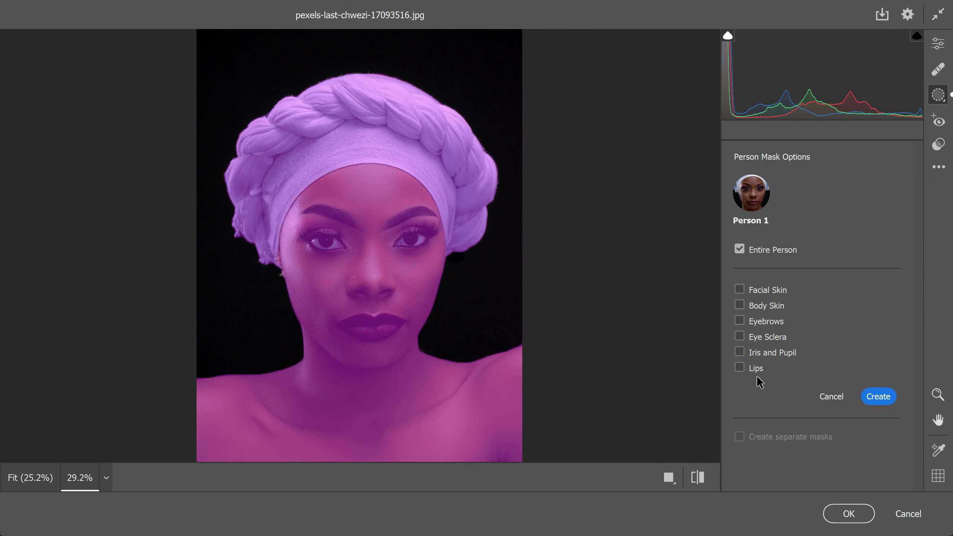
left_click(753, 371)
left_click(879, 397)
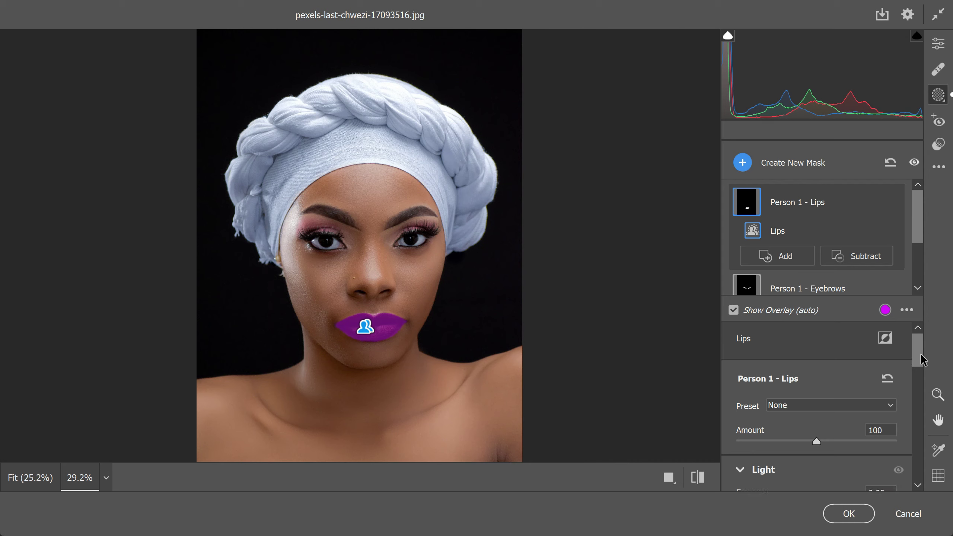
left_click_drag(920, 353, 930, 455)
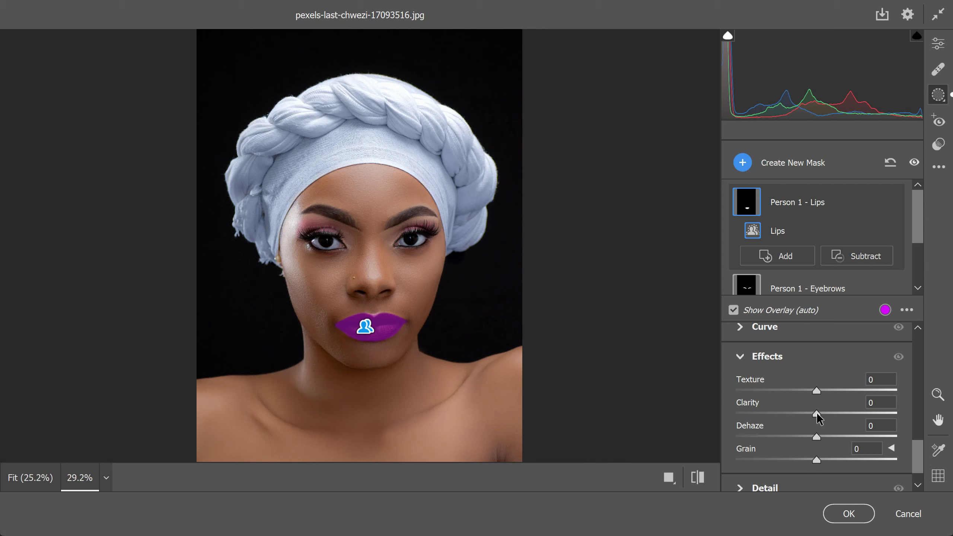
mouse_move(817, 413)
left_mouse_down()
mouse_move(808, 416)
mouse_move(833, 416)
left_mouse_up()
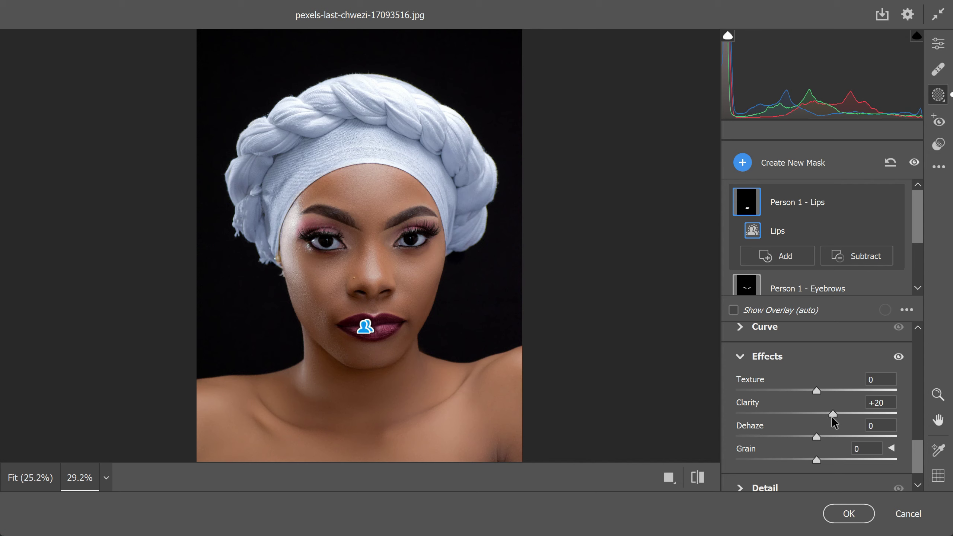
mouse_move(819, 393)
left_mouse_down()
mouse_move(910, 395)
mouse_move(691, 418)
left_mouse_up()
left_click_drag(918, 444, 913, 404)
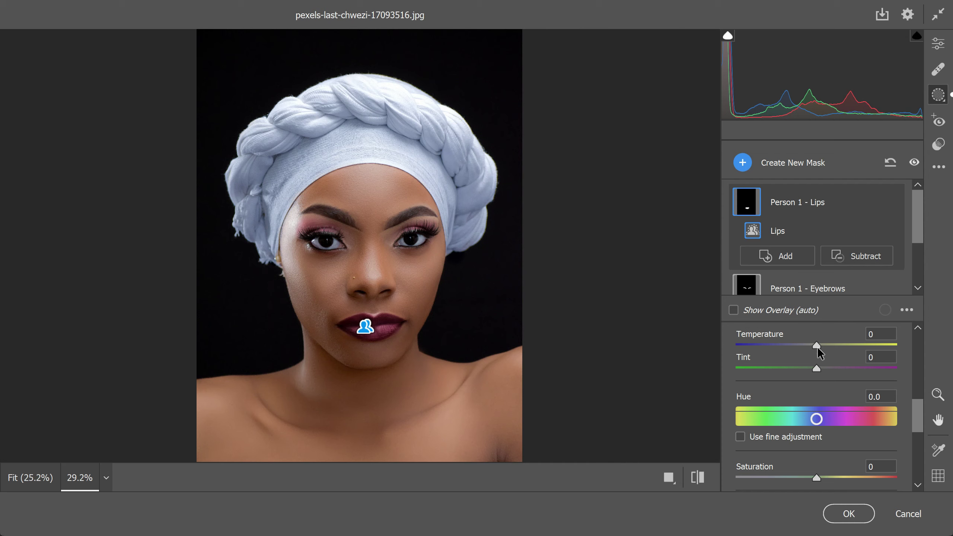
left_click_drag(818, 348, 833, 348)
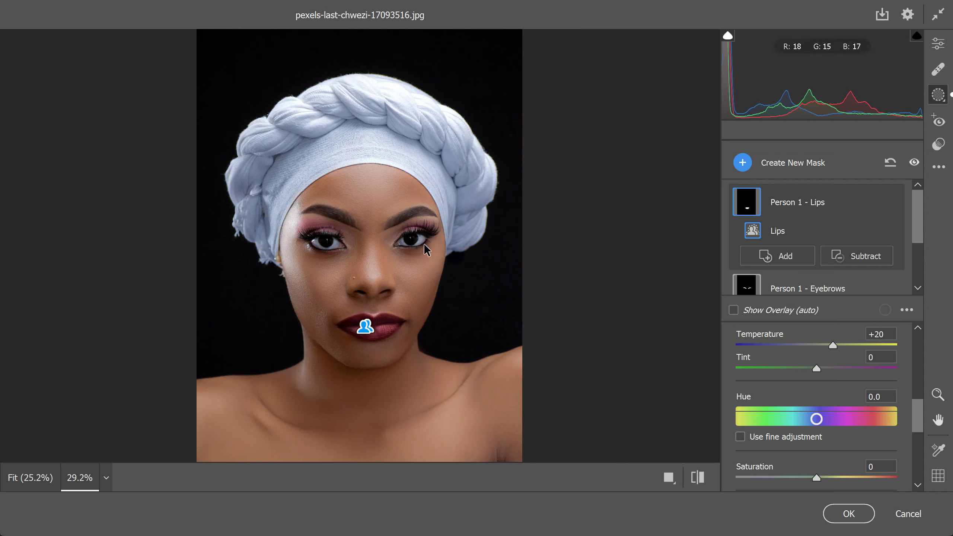
Create a Person 1 mask limited to Iris and Pupil
left_click(803, 166)
left_click(839, 240)
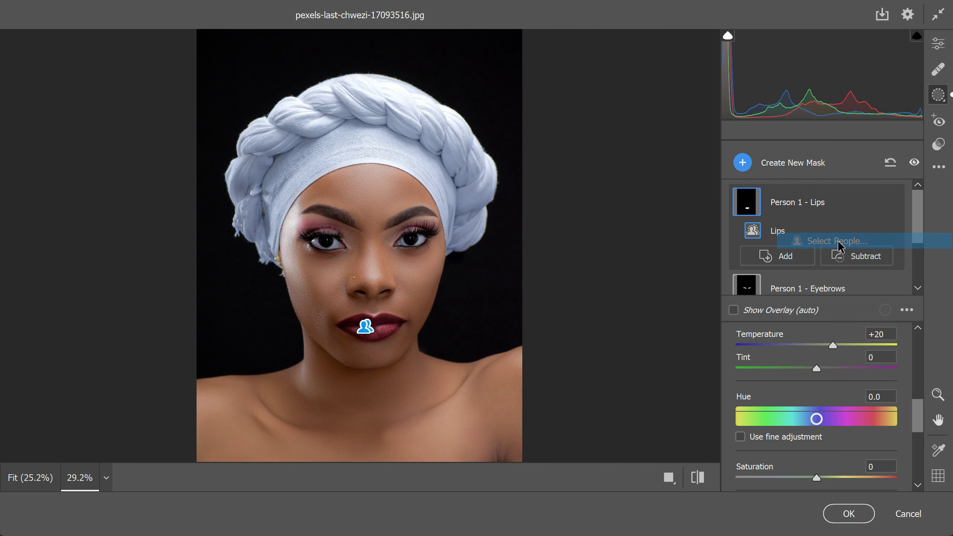
left_click(741, 354)
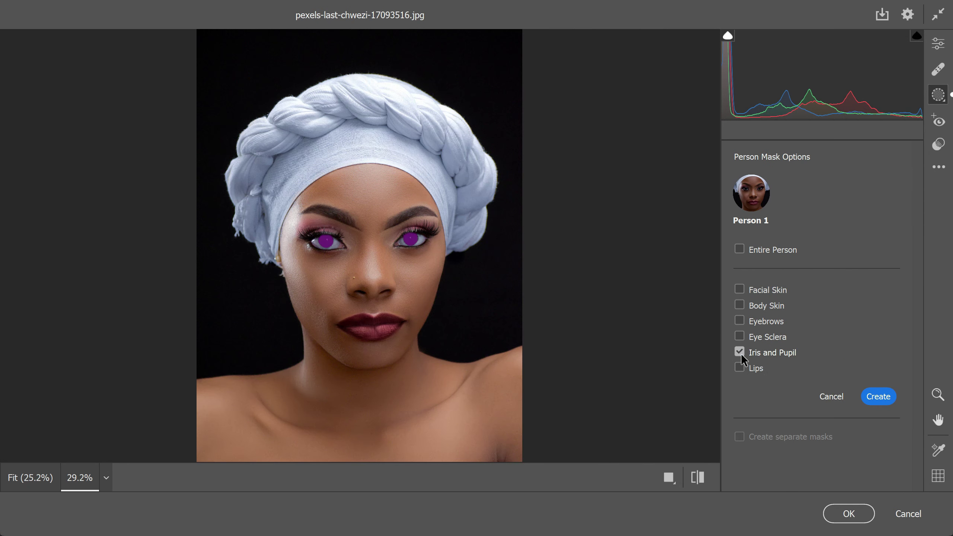
left_click(884, 396)
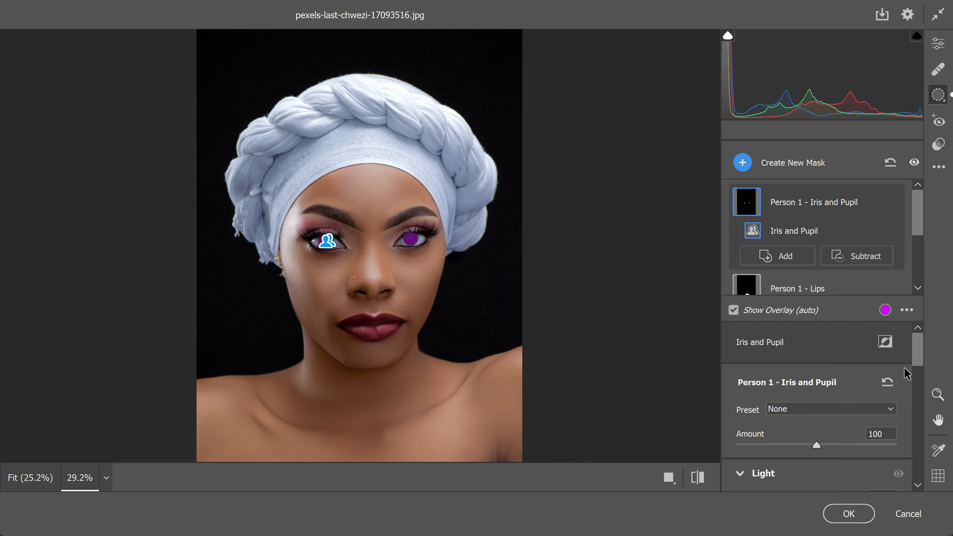
left_click_drag(919, 350, 925, 460)
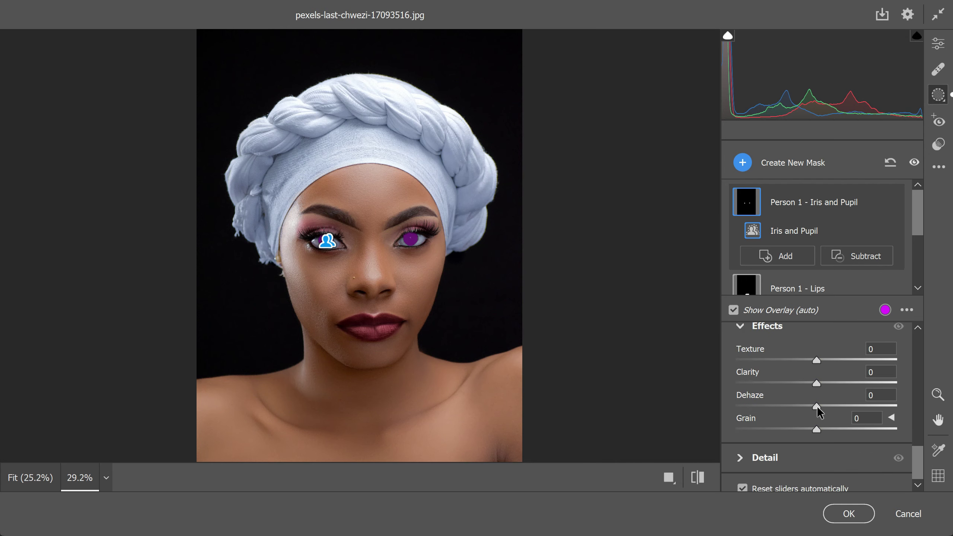
Set the iris mask to Dehaze -20, Clarity +100, Texture +100, Temperature +100
mouse_move(816, 407)
left_mouse_down()
mouse_move(782, 408)
mouse_move(802, 411)
left_mouse_up()
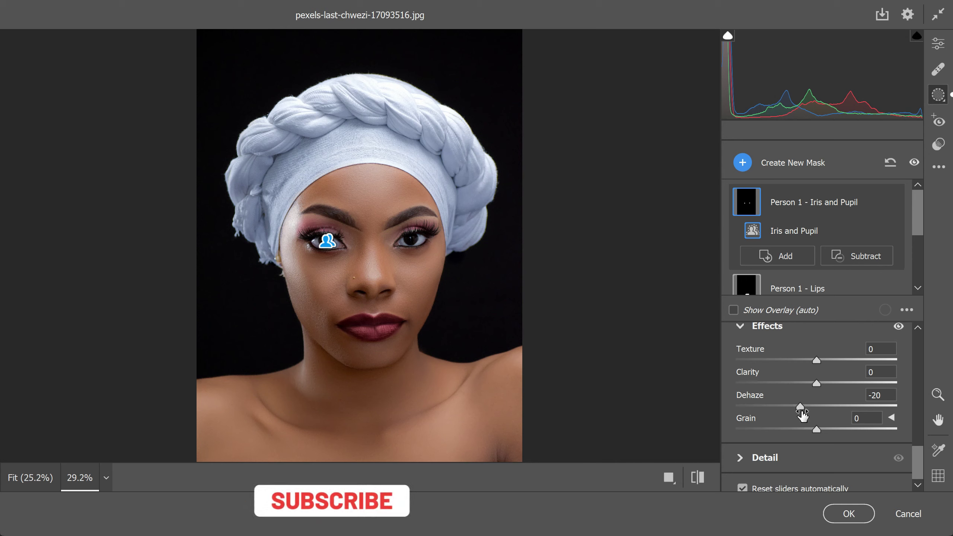
left_click_drag(818, 382, 897, 382)
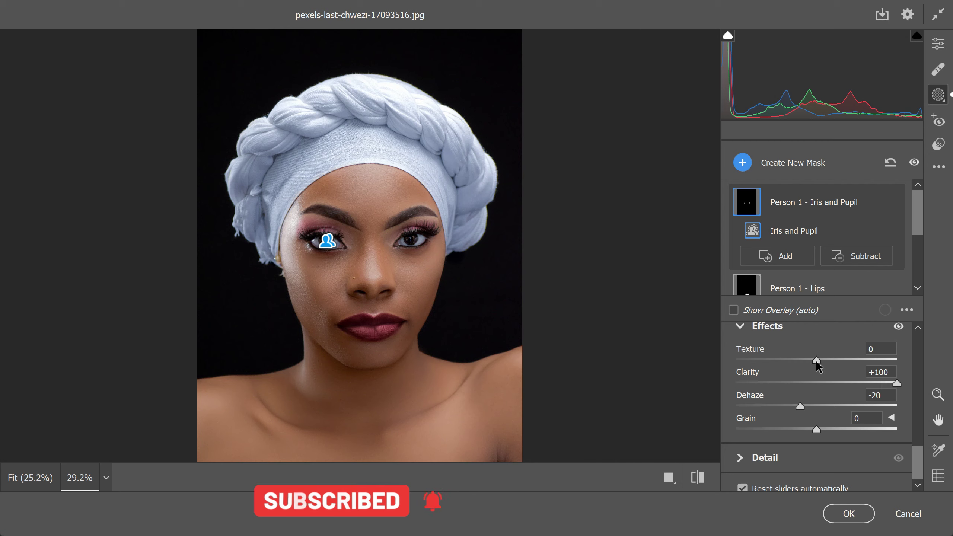
left_click_drag(816, 361, 900, 361)
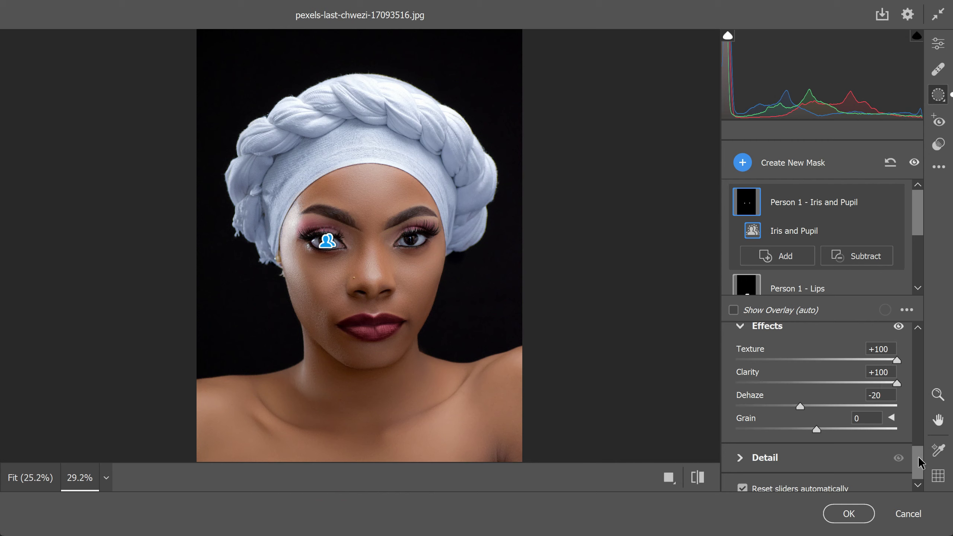
left_click_drag(919, 457, 923, 410)
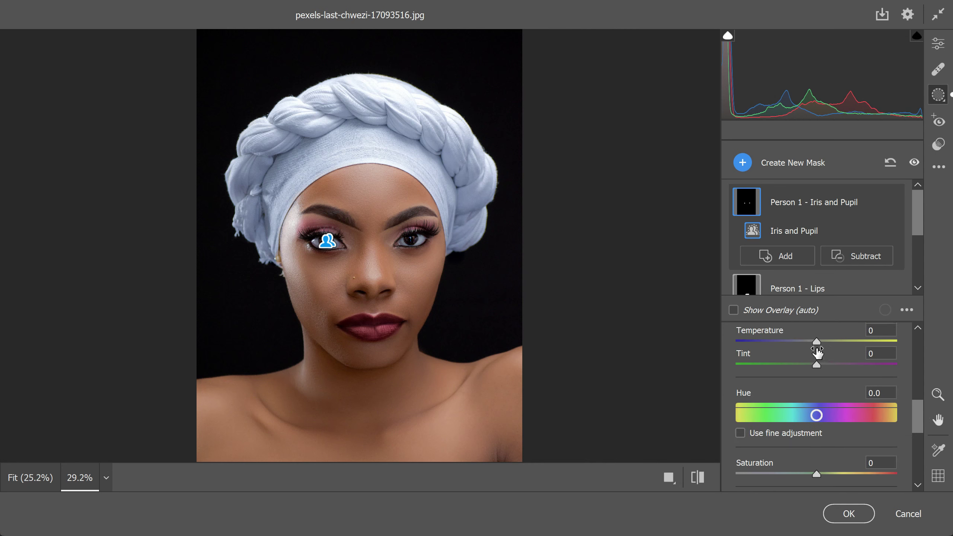
left_click_drag(816, 344, 732, 343)
scroll(918, 418, "up", 3)
scroll(894, 403, "up", 3)
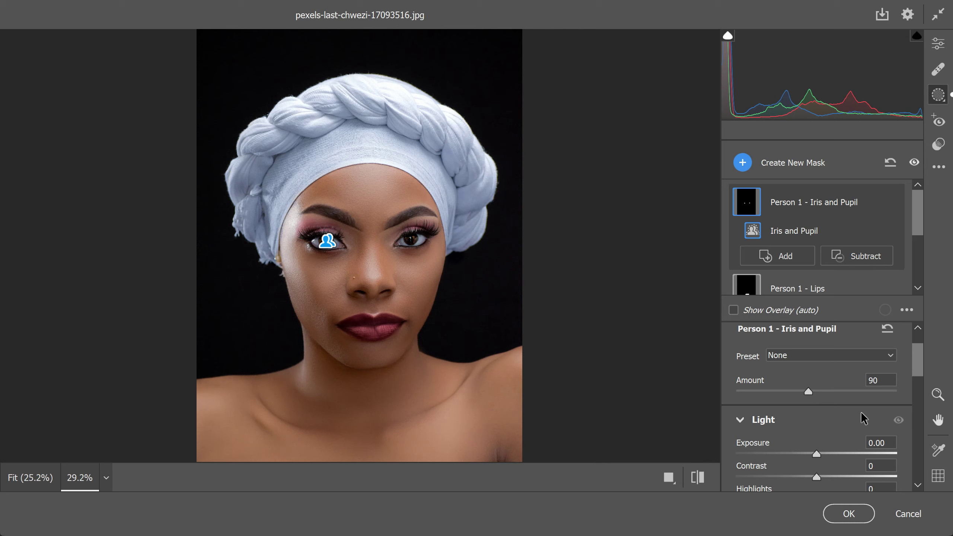
left_click(890, 357)
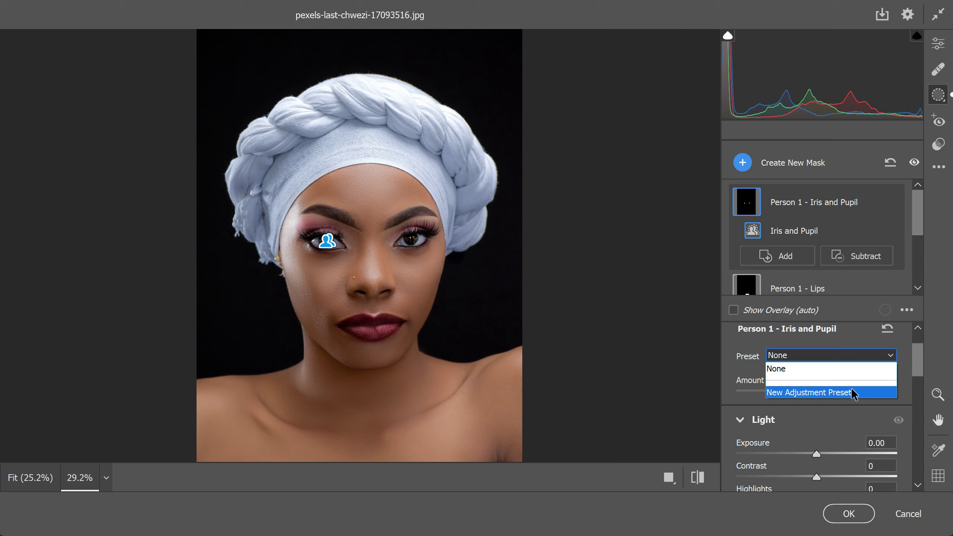
left_click(903, 351)
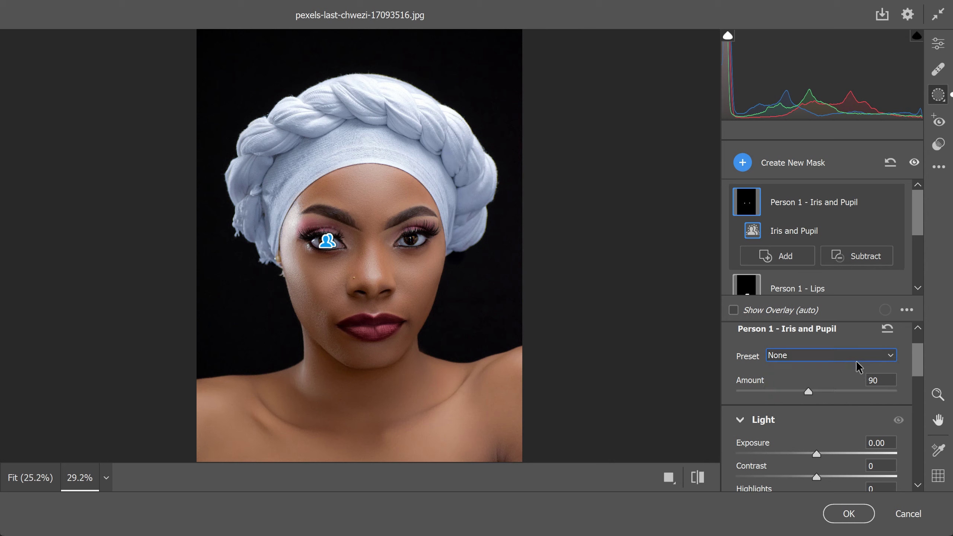
left_click(866, 363)
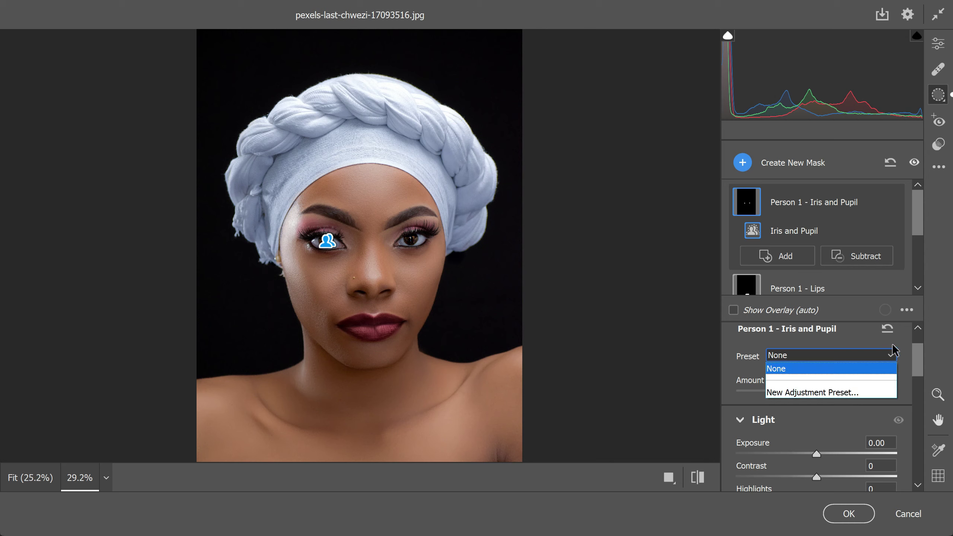
left_click(904, 342)
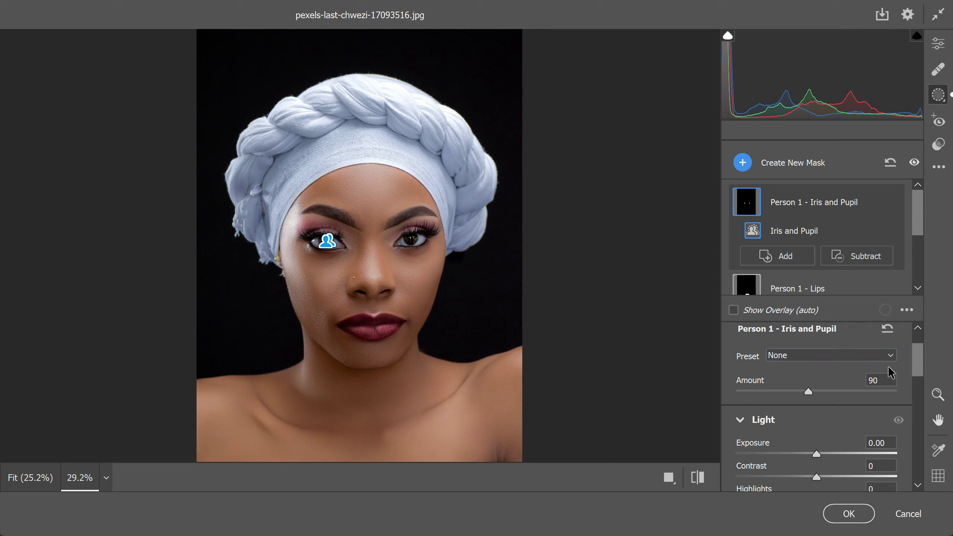
Preview the edits on and off, then apply Camera Raw as a smart filter
left_click(695, 477)
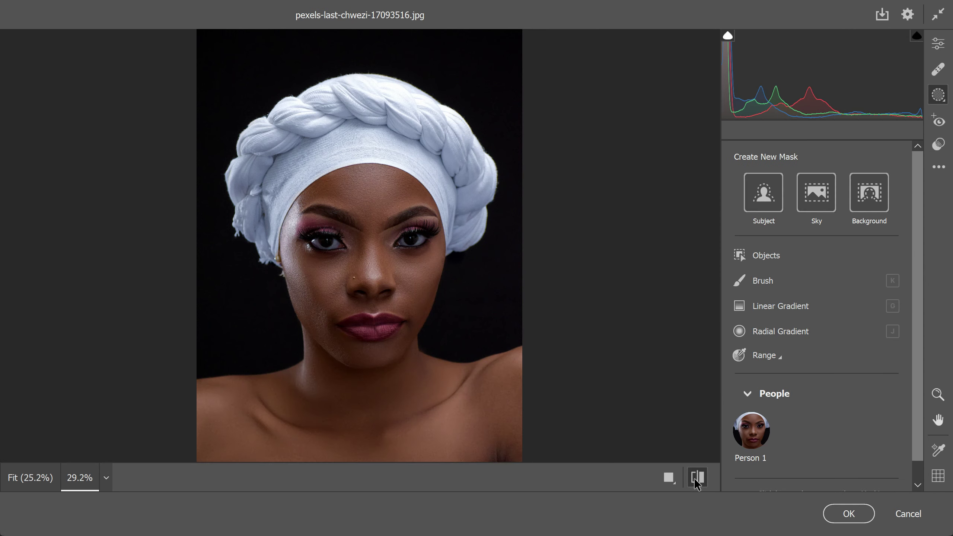
left_click(863, 514)
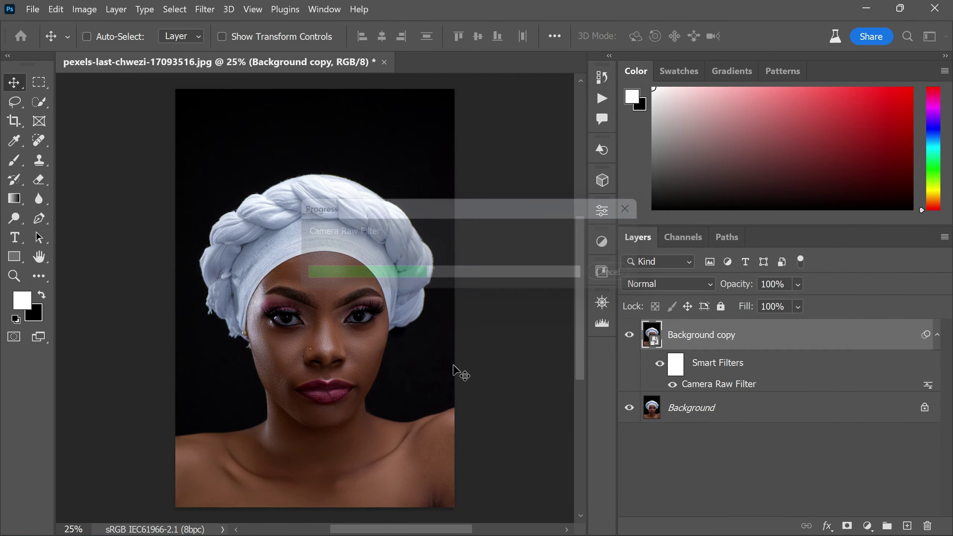
key("ctrl+minus")
key("ctrl+plus")
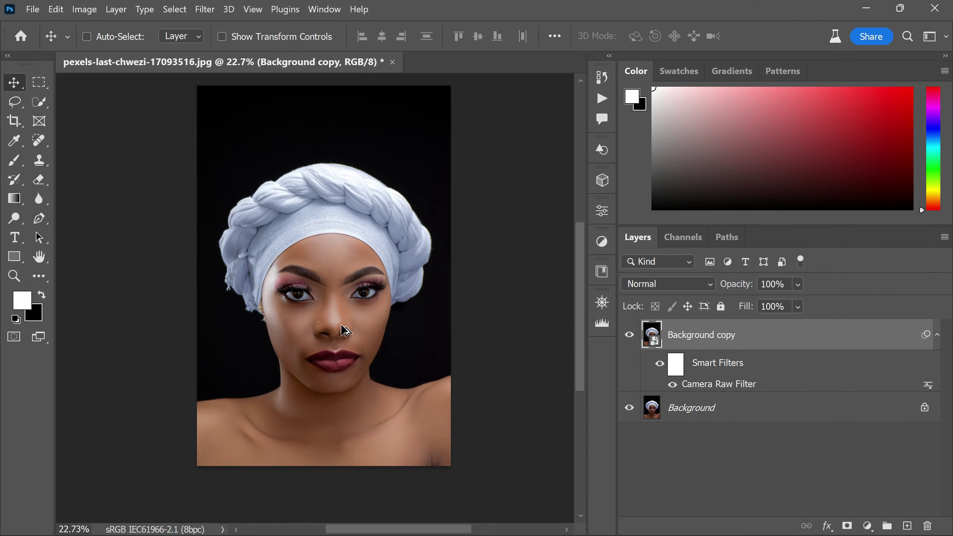
Toggle the Background copy's visibility to compare the retouched and original portrait
left_click(630, 336)
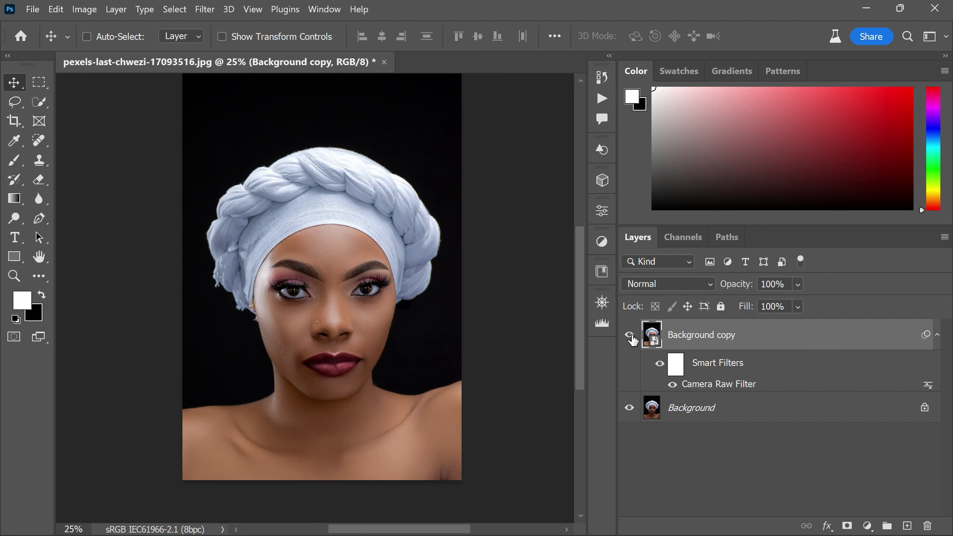
left_click(630, 336)
left_click(630, 336)
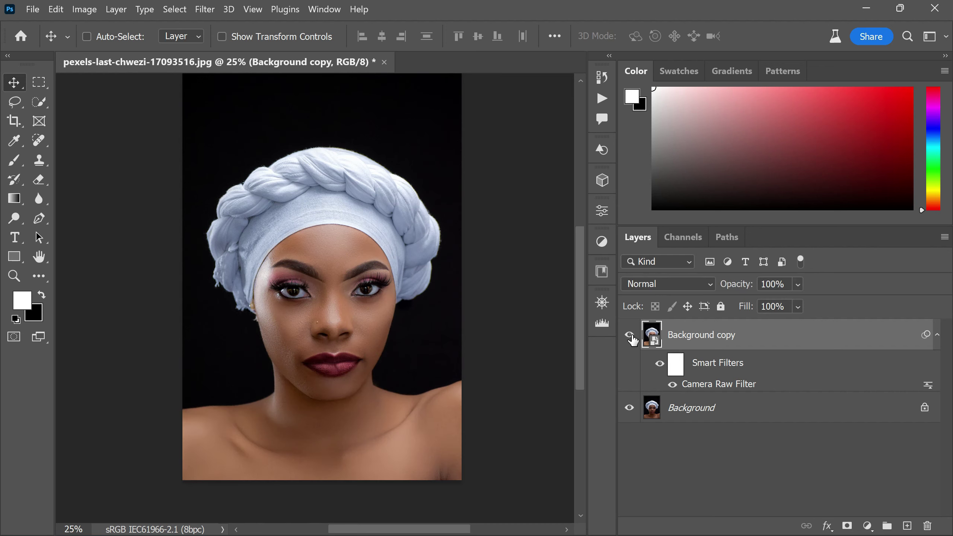